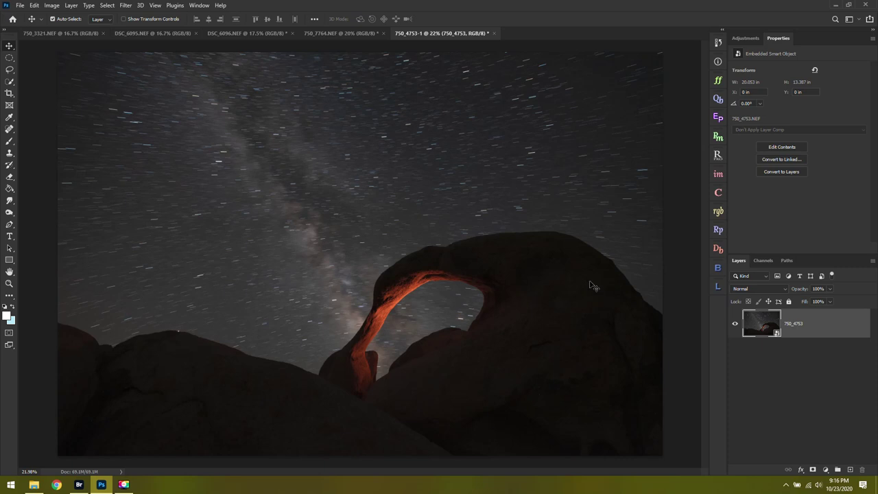
Step: Look through the open documents, the Edit menu and the Easy Panel, InstaMask and Lumenzia panels
click(35, 5)
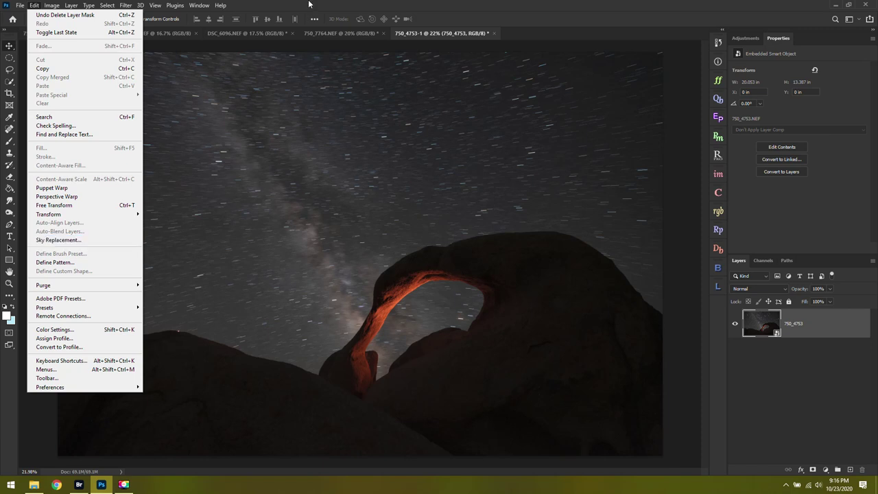
click(267, 24)
click(62, 32)
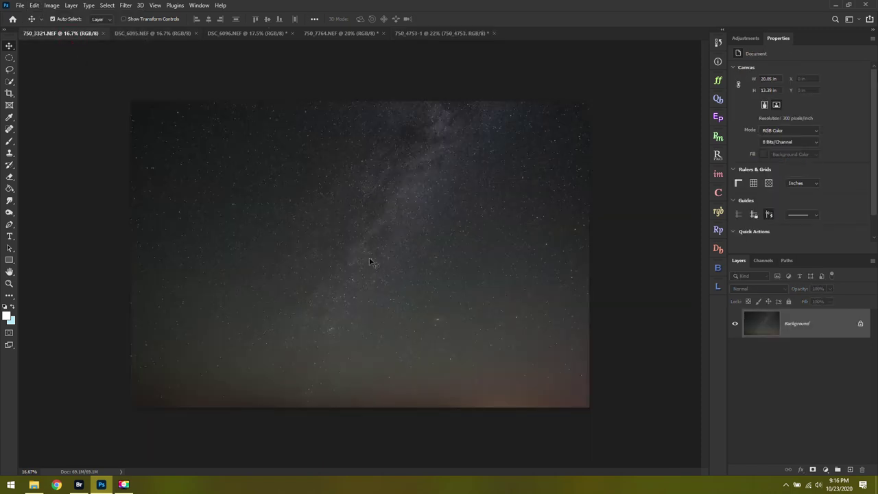
click(434, 32)
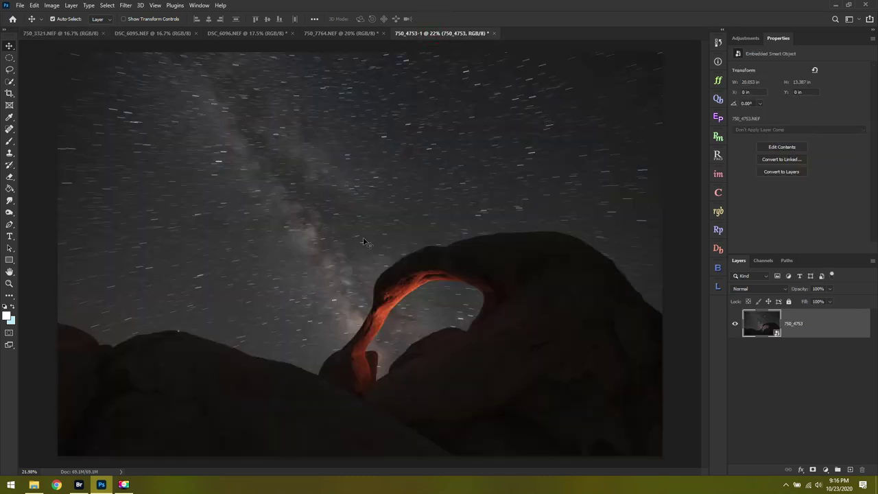
click(717, 120)
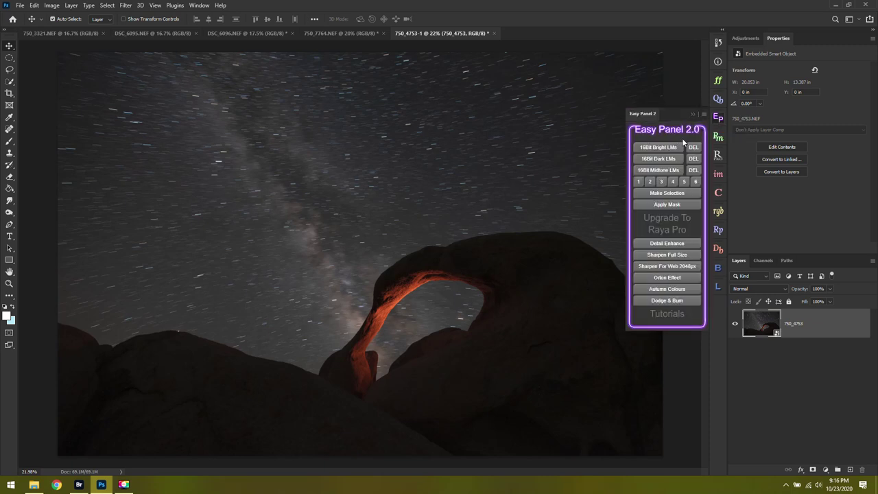
click(722, 177)
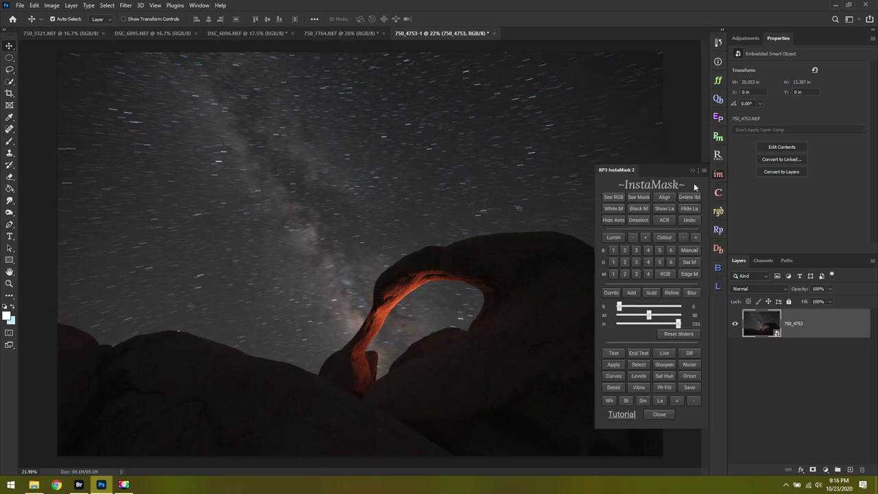
click(718, 288)
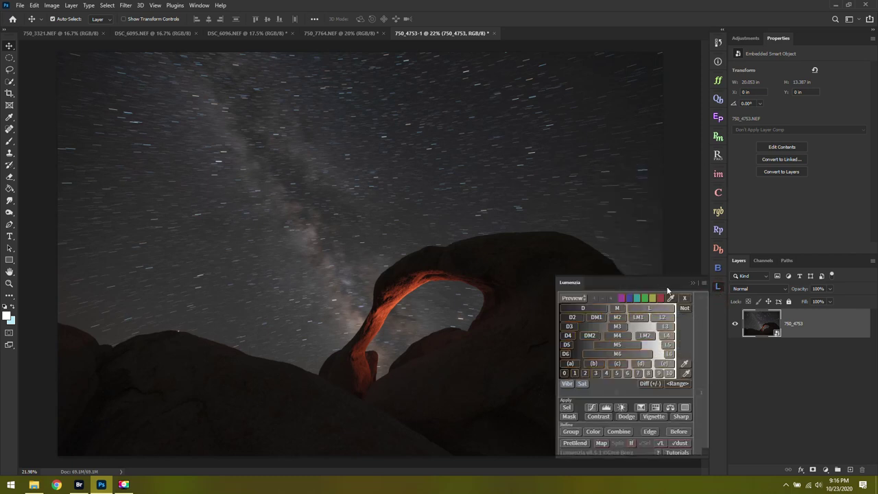
click(691, 283)
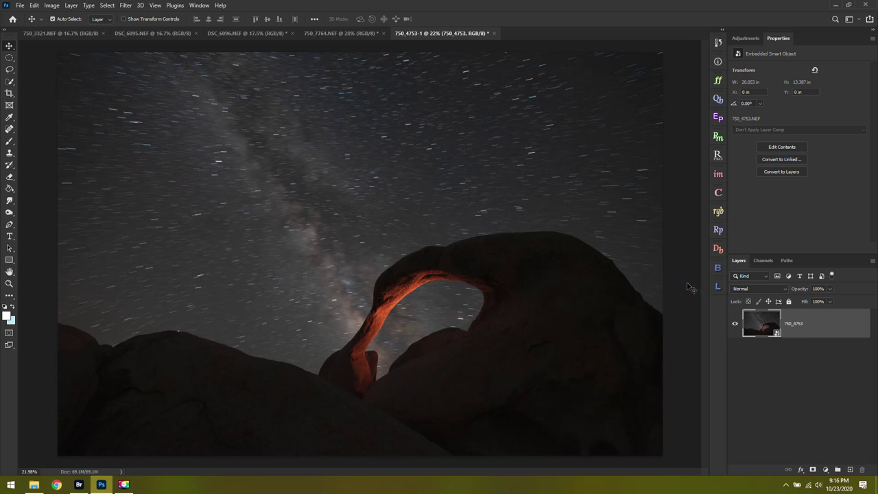
click(33, 5)
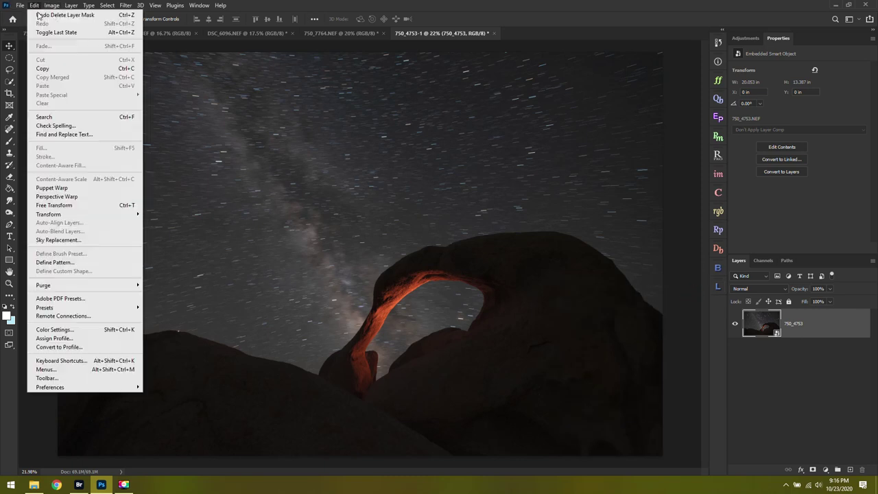
click(96, 240)
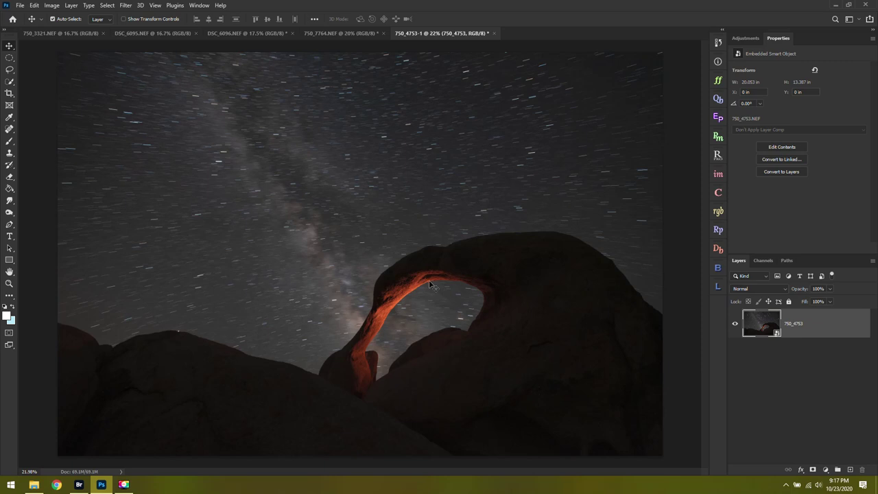
Step: Quick-select the rocks and arch, excluding the arch's sky, and add a layer mask to 750_4753
drag(13, 83, 31, 92)
mouse_move(174, 393)
mouse_down()
mouse_move(472, 423)
mouse_move(562, 401)
mouse_up()
alt+click(427, 308)
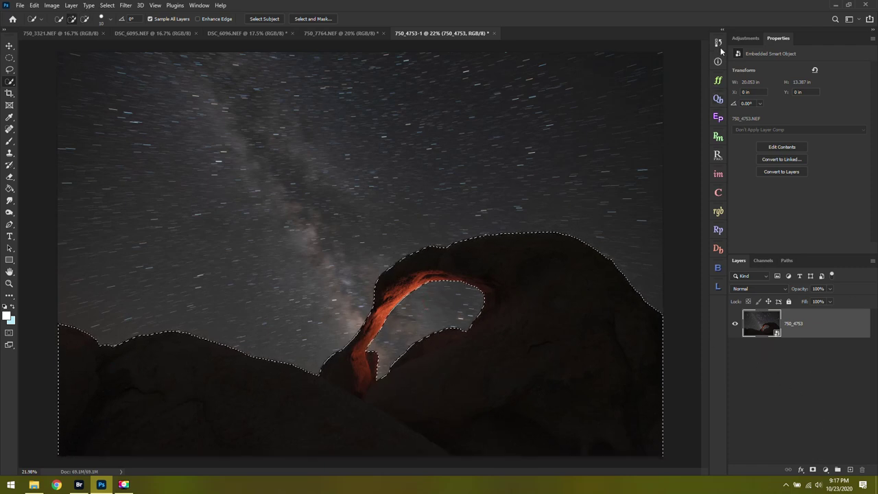
click(813, 469)
Step: Drag the 750_3321 starry sky into the arch document as Layer 1
click(65, 32)
key(v)
drag(314, 219, 367, 235)
click(836, 360)
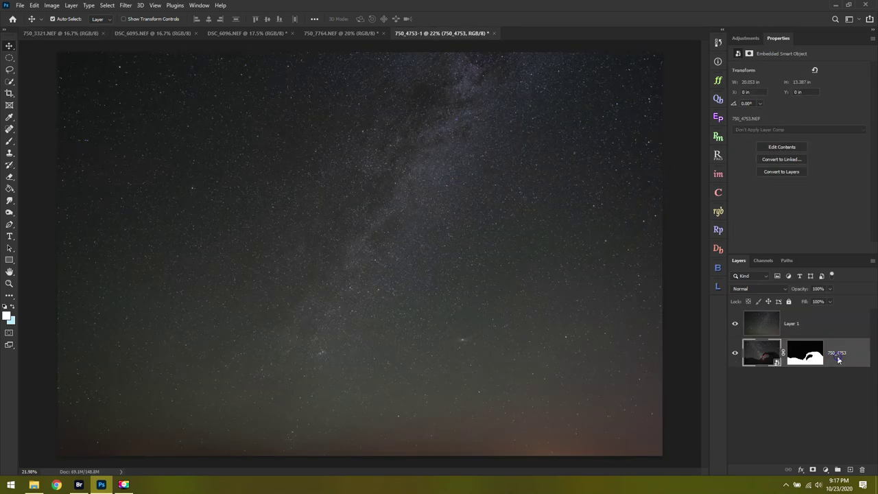
Step: Duplicate 750_4753 above Layer 1, then delete the copy and the star layer
right_click(844, 356)
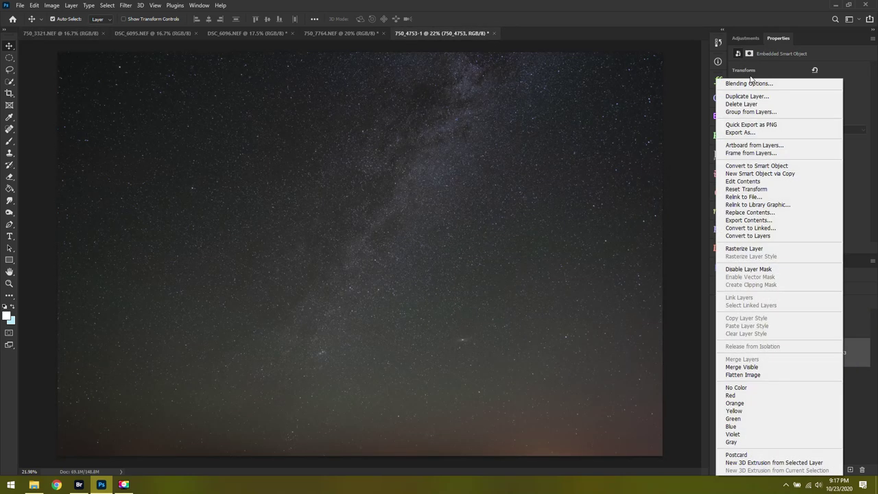
click(741, 58)
click(513, 135)
drag(850, 352, 837, 314)
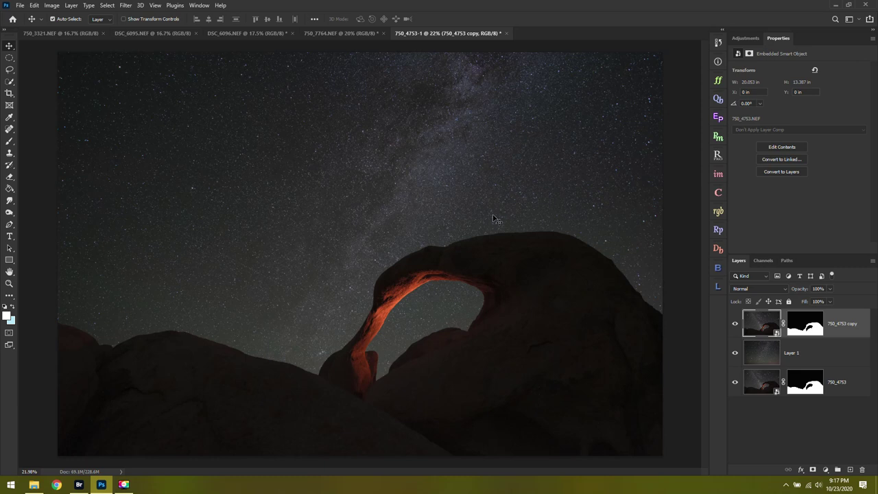
scroll(483, 241, down, 3)
scroll(484, 241, up, 2)
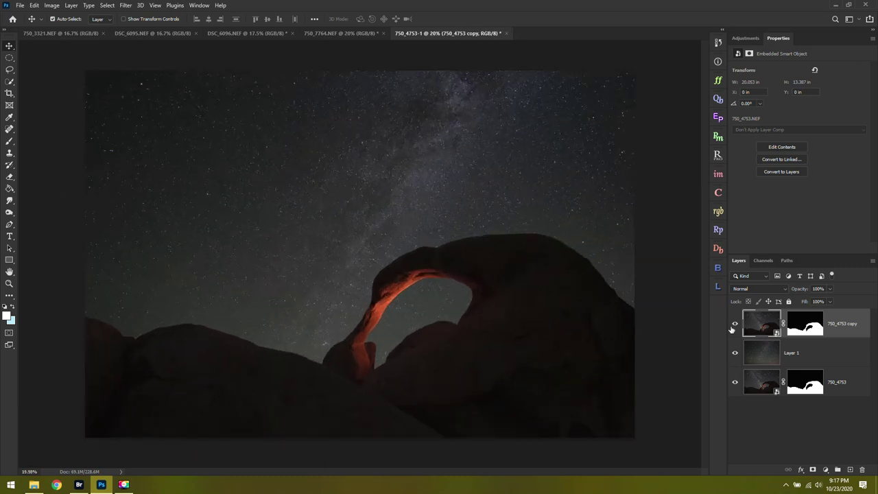
drag(733, 329, 734, 353)
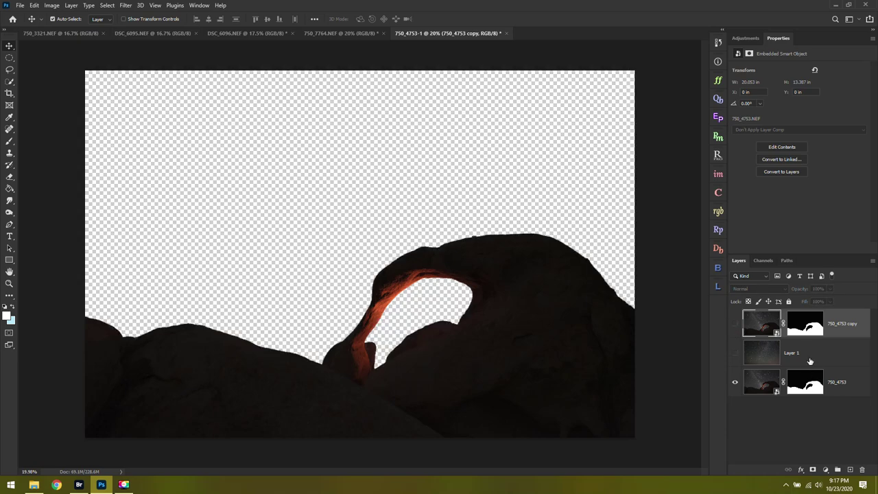
shift+click(809, 360)
click(862, 469)
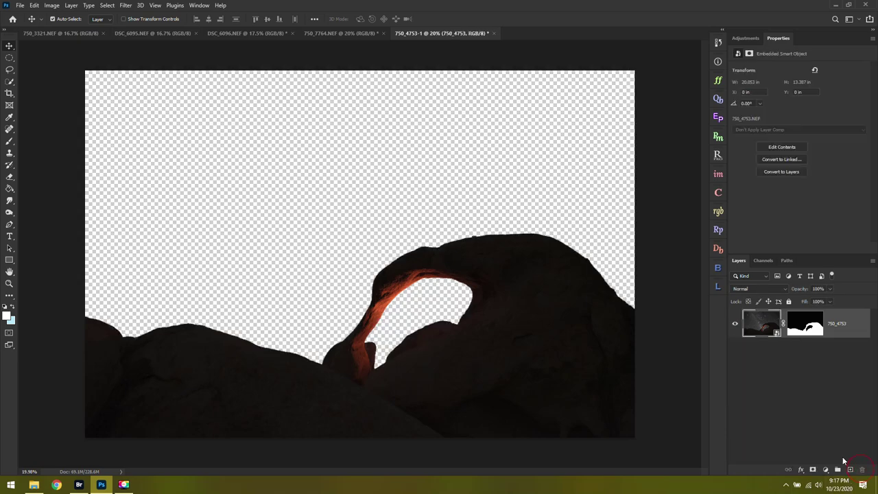
Step: Delete the layer mask from 750_4753 and open Sky Replacement
right_click(811, 334)
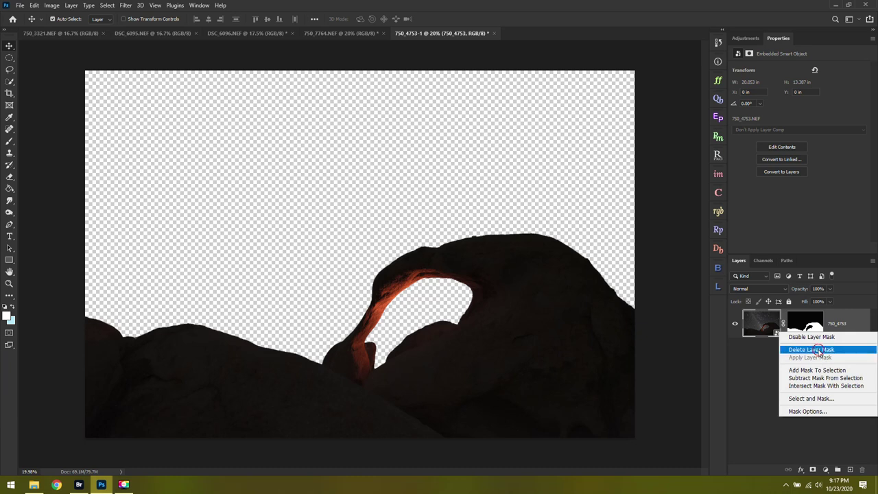
click(820, 350)
click(34, 5)
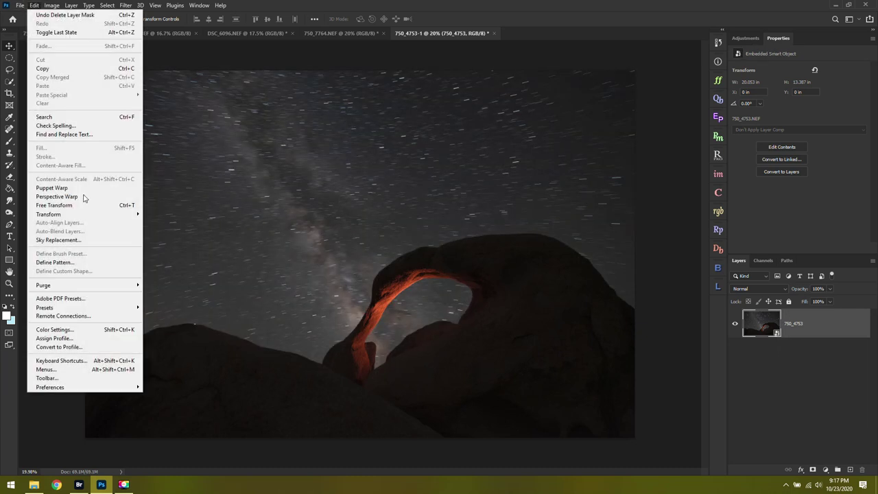
click(89, 243)
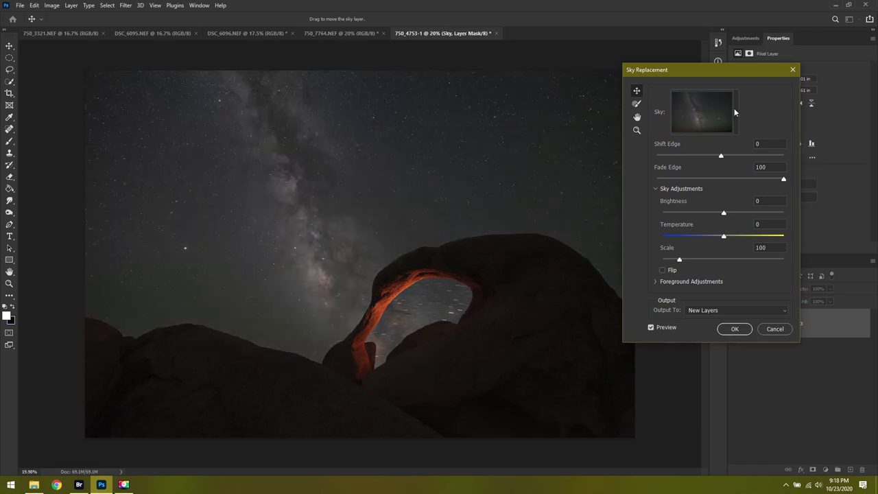
Step: Preview a Blue Skies preset with scattered clouds behind the arch
click(734, 110)
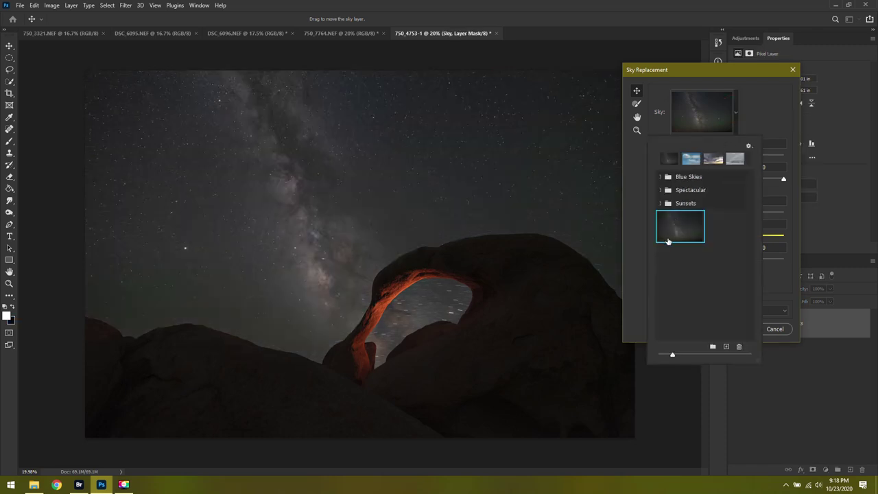
click(686, 182)
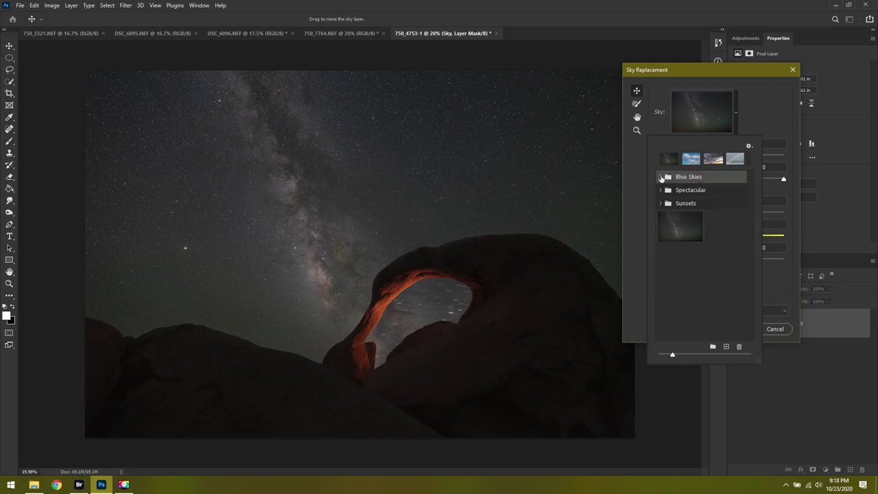
click(661, 177)
scroll(697, 264, down, 3)
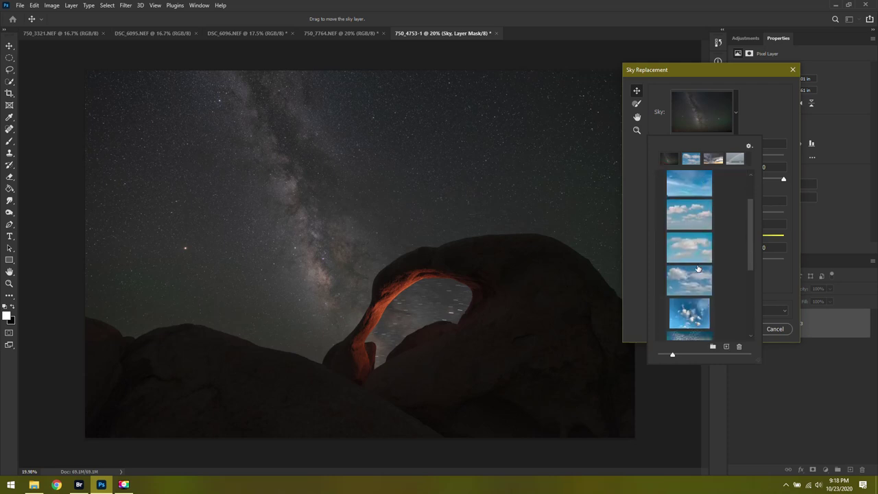
click(683, 278)
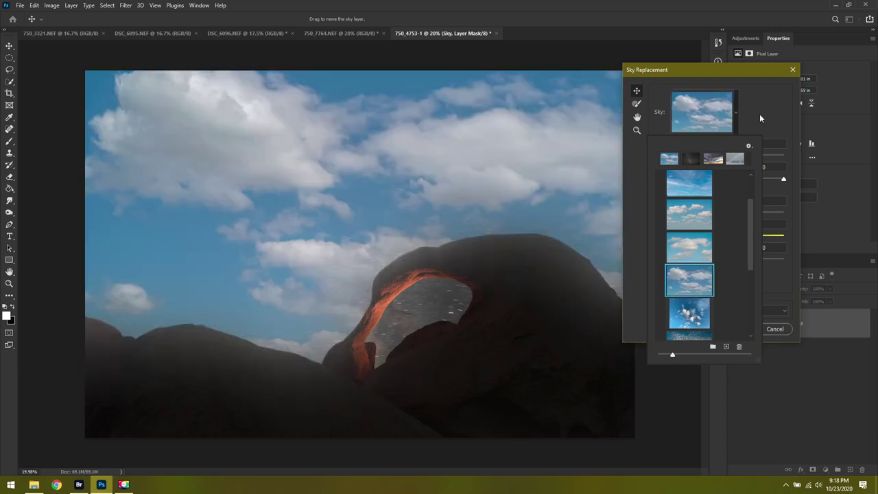
scroll(681, 250, down, 6)
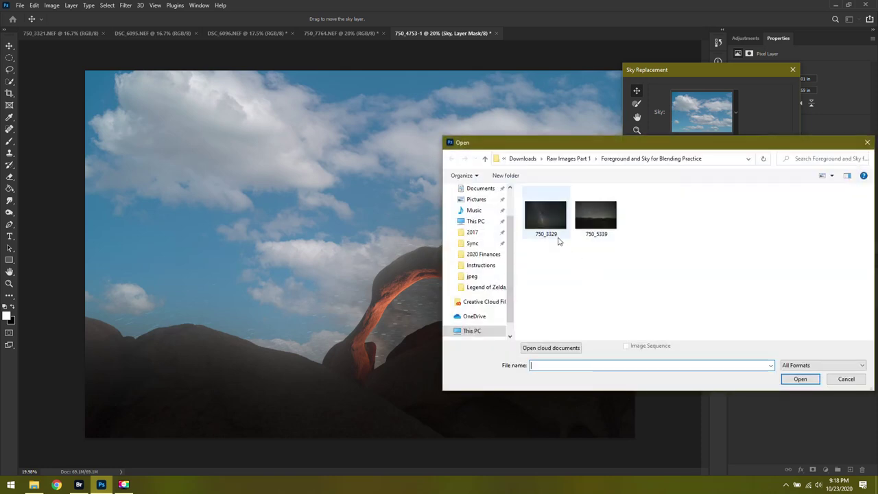
Step: Import 750_3329 as a custom sky named '750_3329' and apply it behind the arch
click(558, 240)
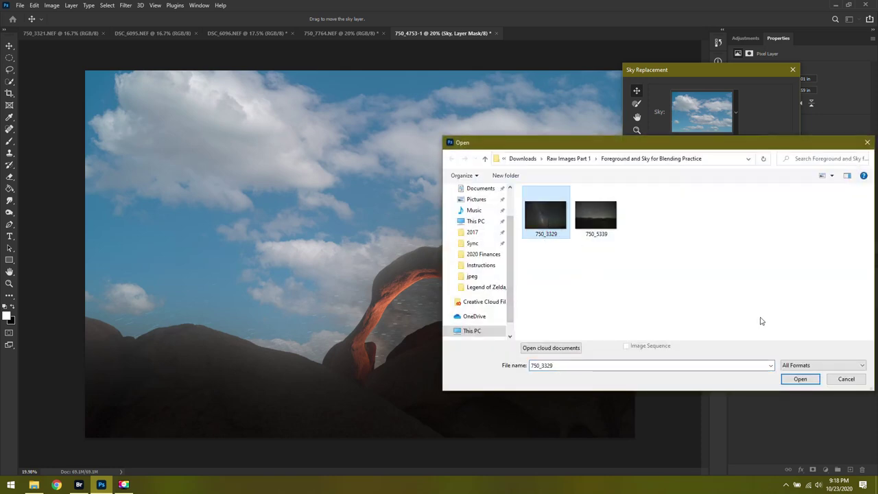
click(799, 379)
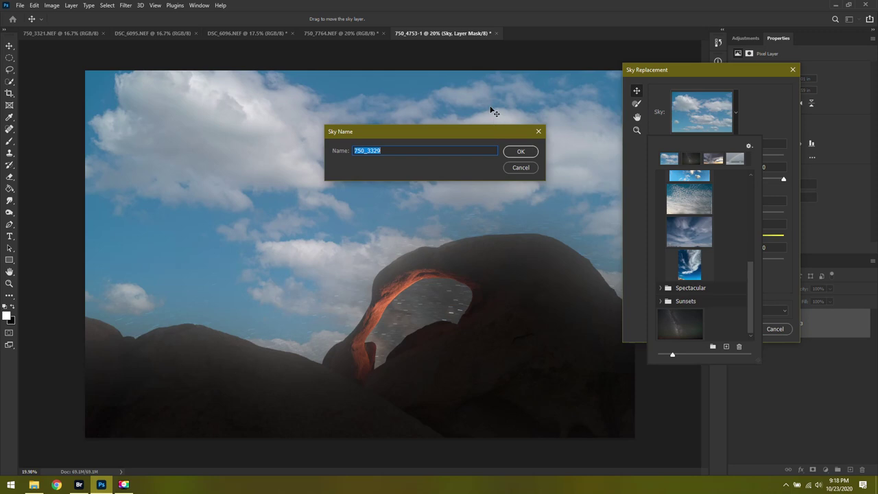
click(519, 151)
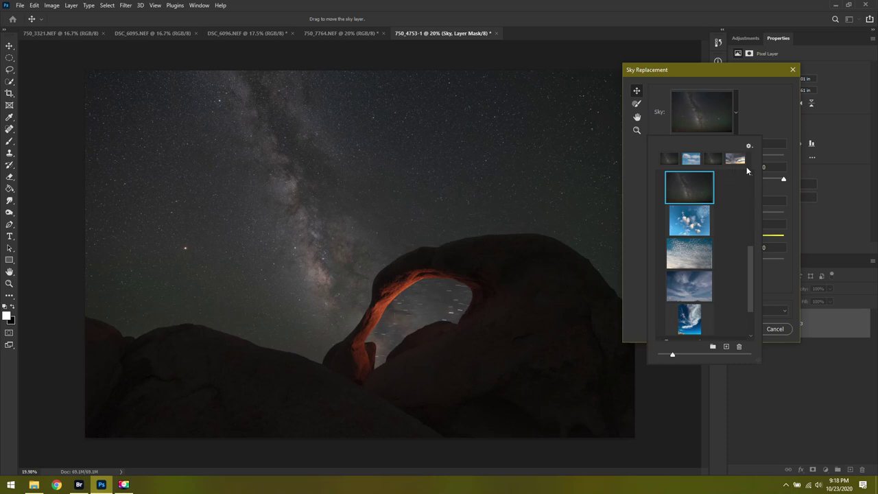
click(757, 113)
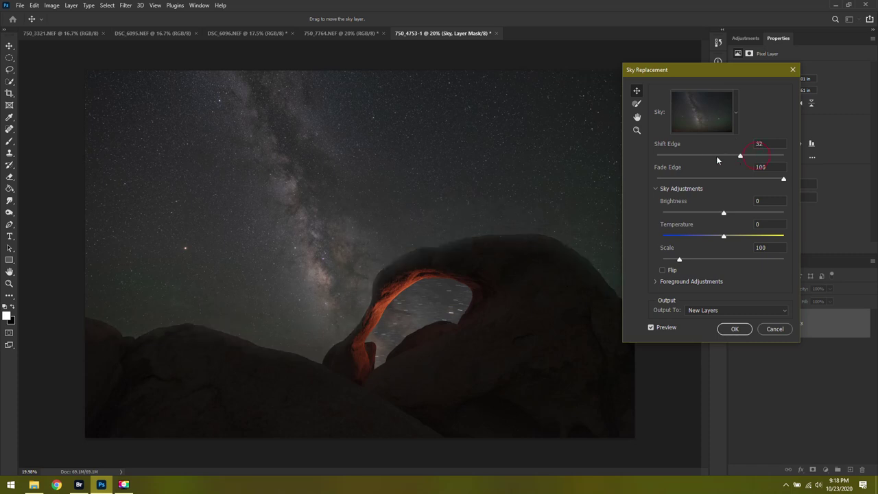
Step: Set Fade Edge to 0, Brightness 31 and Temperature -9, then commit the sky replacement
drag(717, 160, 683, 159)
drag(712, 156, 719, 158)
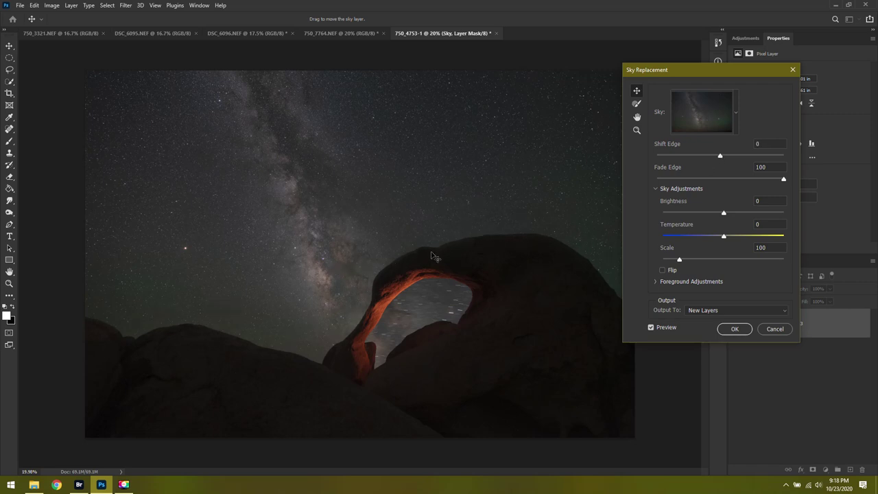
drag(783, 180, 652, 181)
drag(769, 181, 785, 179)
drag(722, 180, 655, 180)
drag(724, 212, 716, 238)
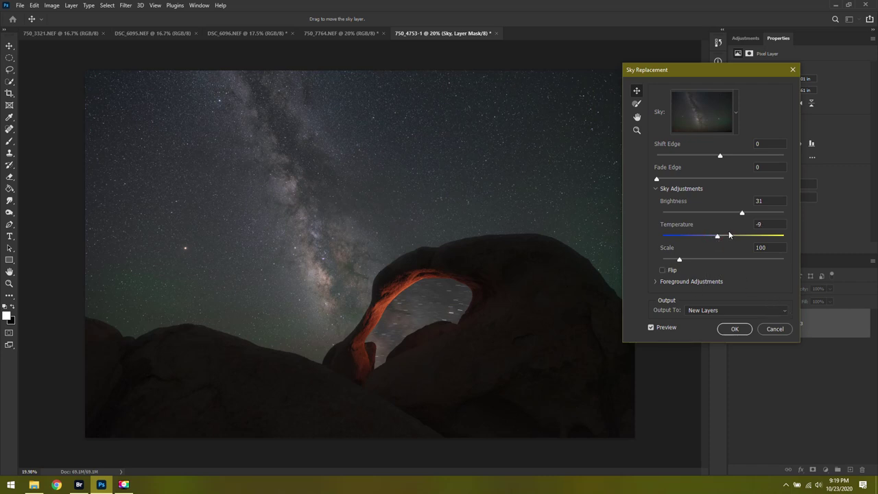
click(734, 329)
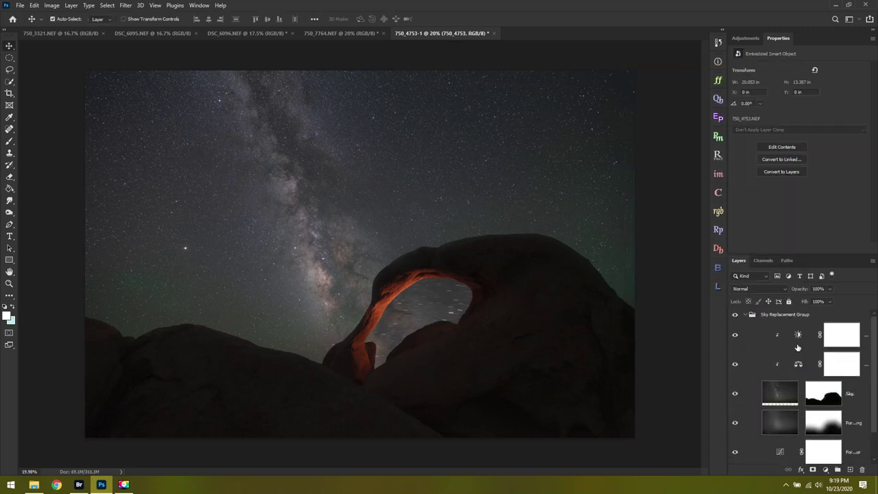
Step: Compare the Sky Brightness adjustment on and off, leaving it hidden
click(797, 341)
click(734, 335)
click(734, 334)
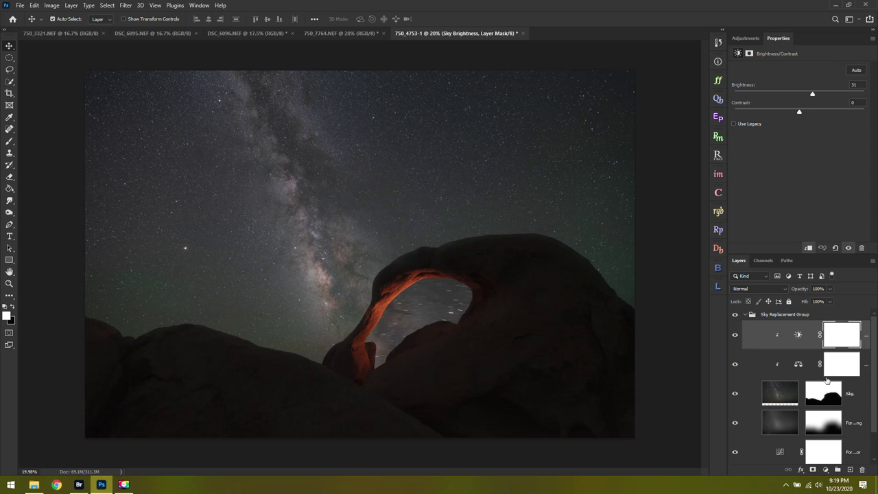
scroll(820, 380, down, 2)
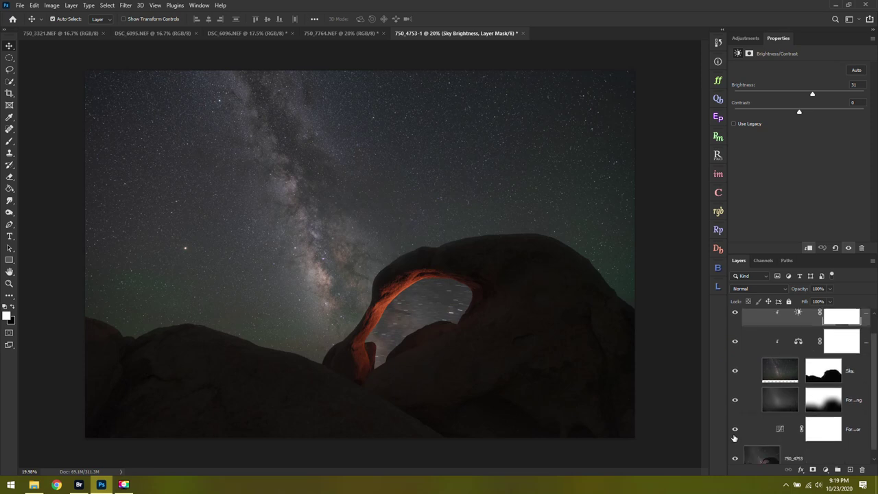
scroll(744, 374, up, 2)
click(734, 335)
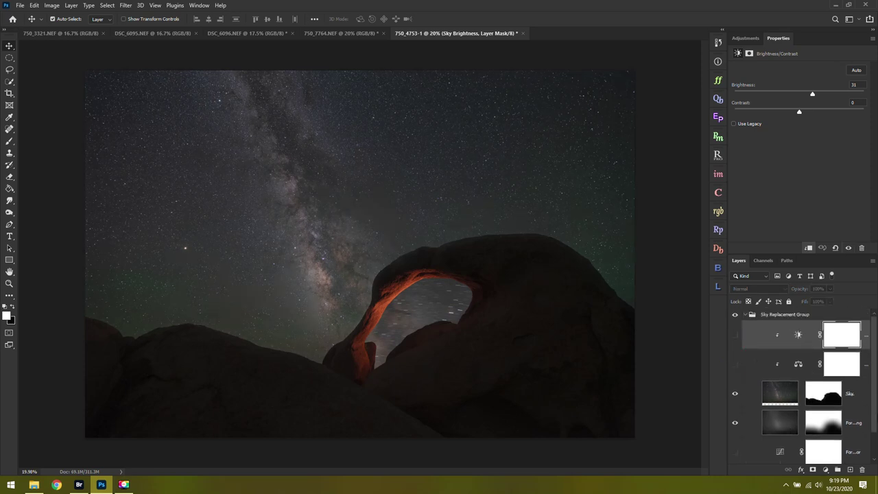
Step: Compare Foreground Lighting on and off, then display the Sky layer's mask on the canvas
click(857, 404)
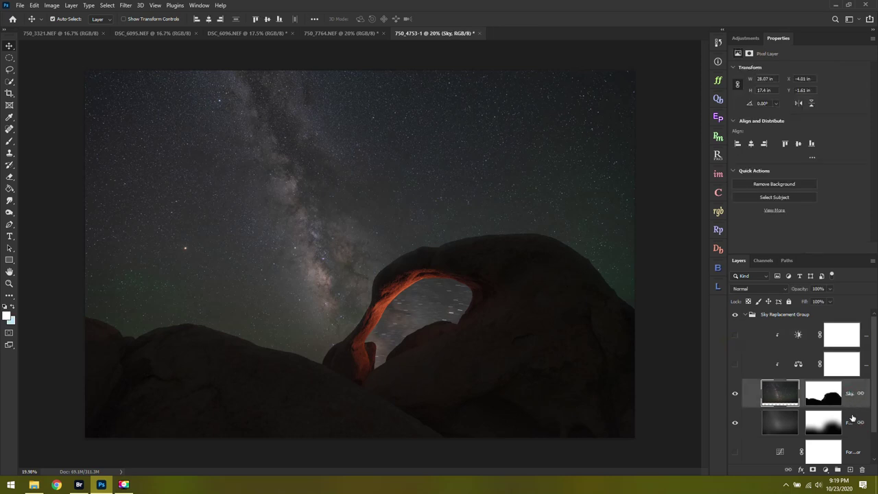
click(799, 421)
click(735, 422)
click(737, 424)
click(856, 401)
click(833, 388)
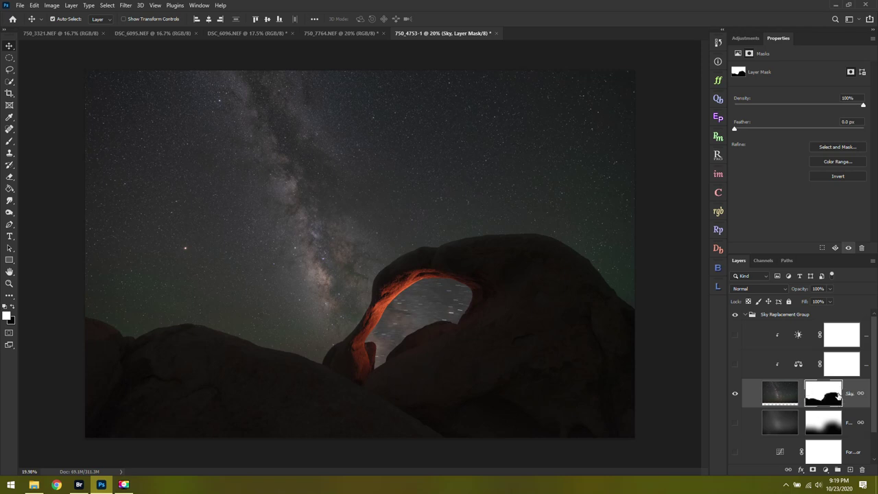
alt+click(826, 391)
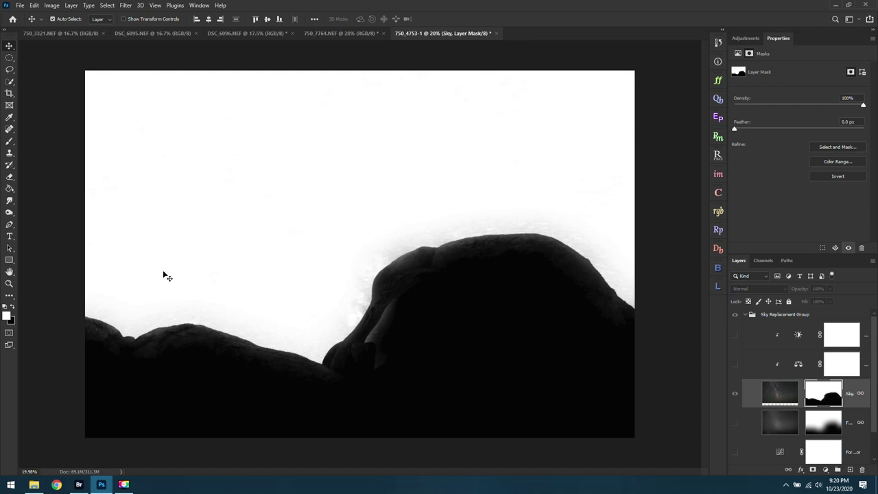
Step: Dodge the grey haze in the Sky mask to pure white
click(8, 214)
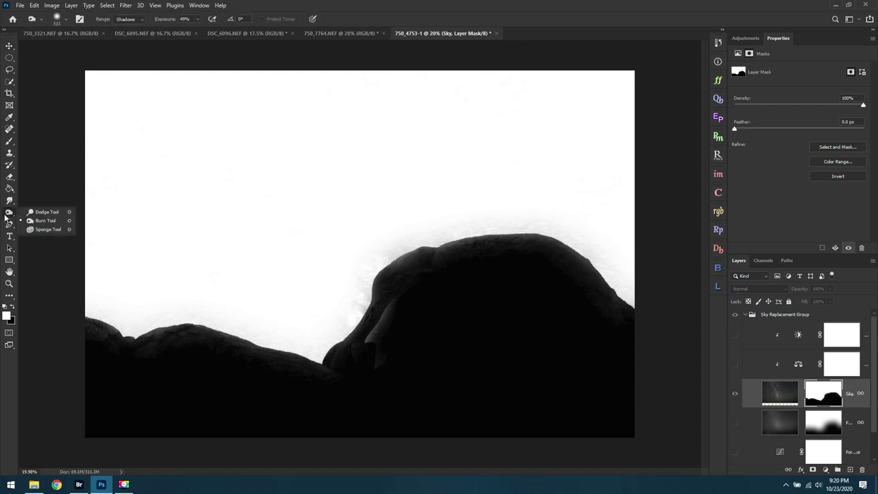
click(46, 212)
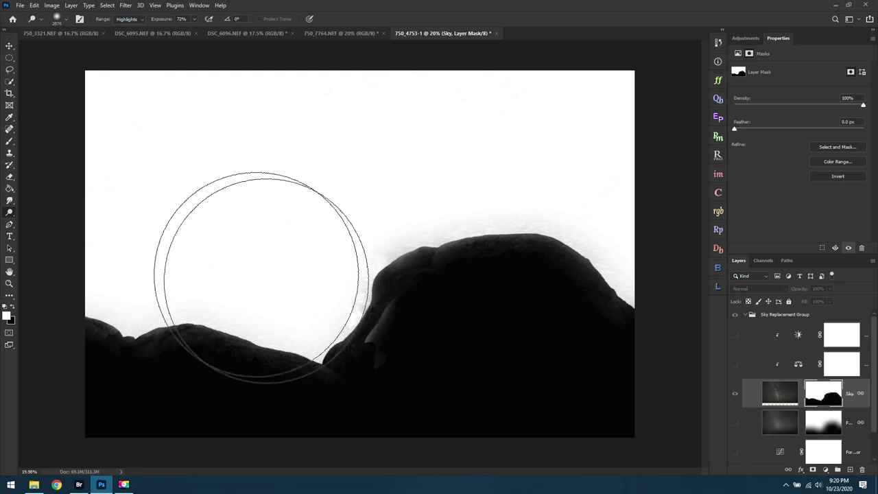
mouse_move(169, 305)
mouse_down()
mouse_move(338, 216)
mouse_move(542, 182)
mouse_move(511, 199)
mouse_up()
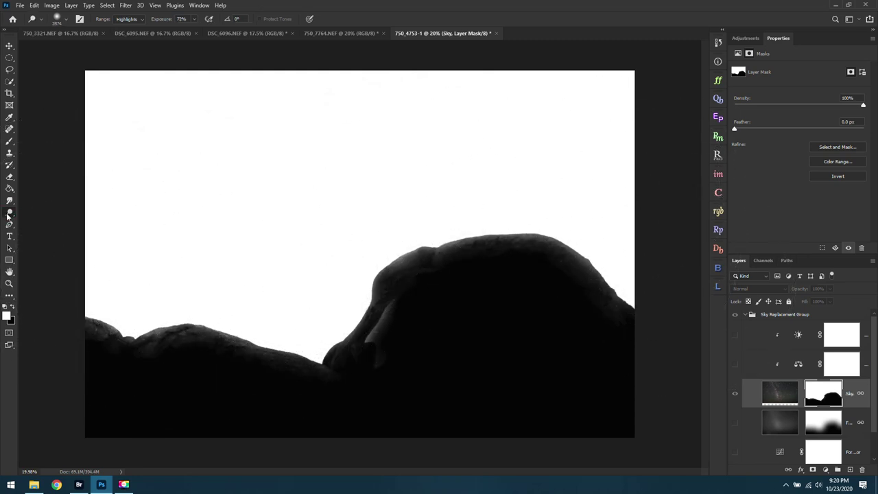
Step: Burn the rock edges in the mask to solid black and return to the composite view
right_click(8, 215)
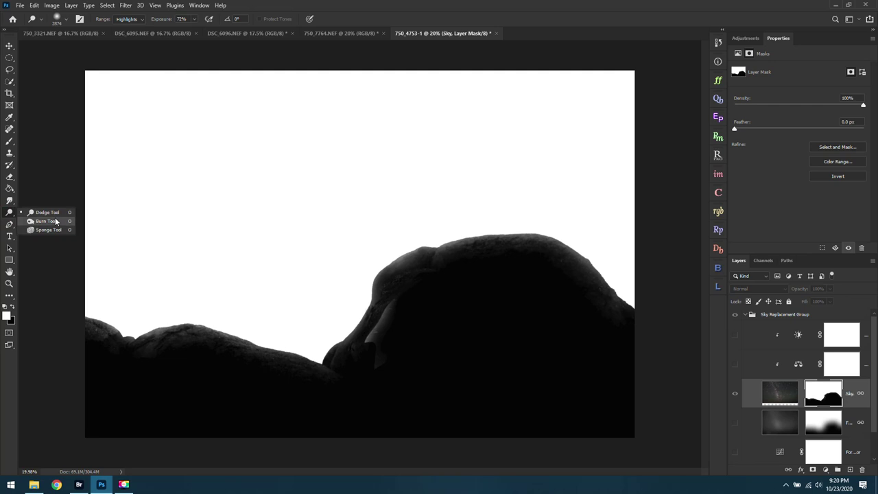
click(56, 220)
mouse_move(97, 342)
mouse_down()
mouse_move(265, 364)
mouse_move(190, 341)
mouse_move(309, 380)
mouse_move(401, 268)
mouse_move(498, 270)
mouse_move(416, 255)
mouse_move(638, 309)
mouse_move(628, 331)
mouse_up()
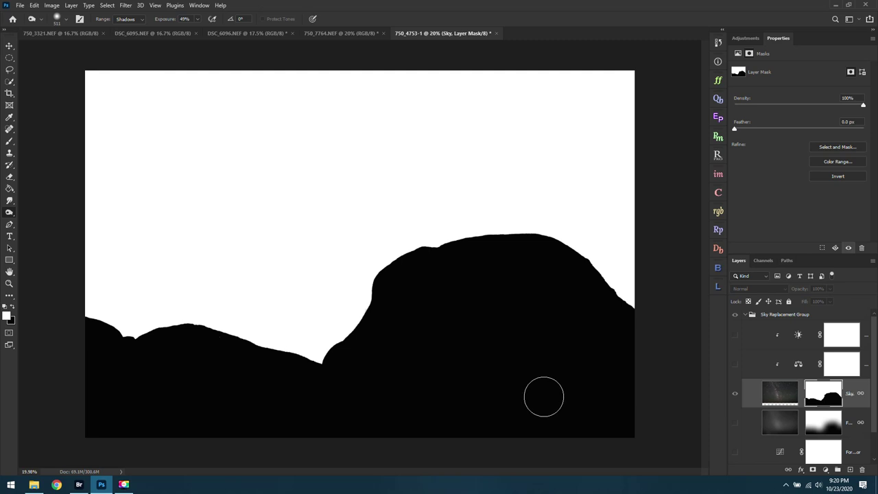
scroll(779, 401, down, 1)
click(773, 371)
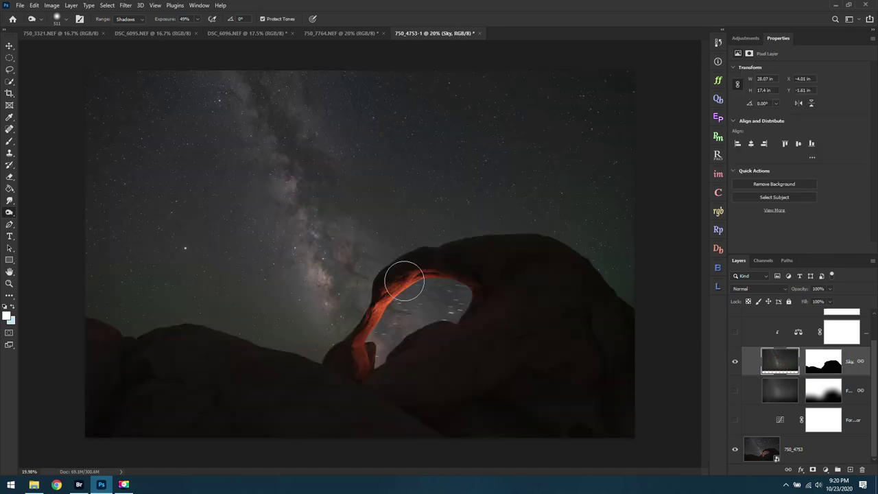
scroll(453, 332, up, 2)
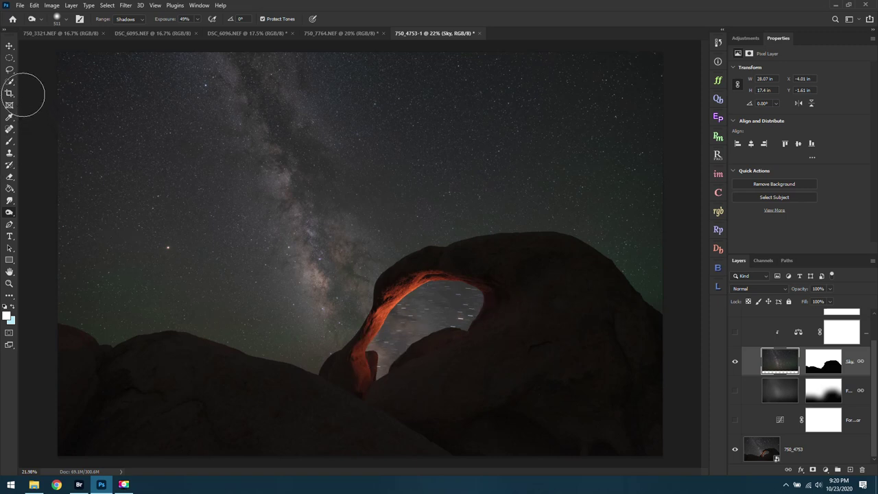
click(10, 81)
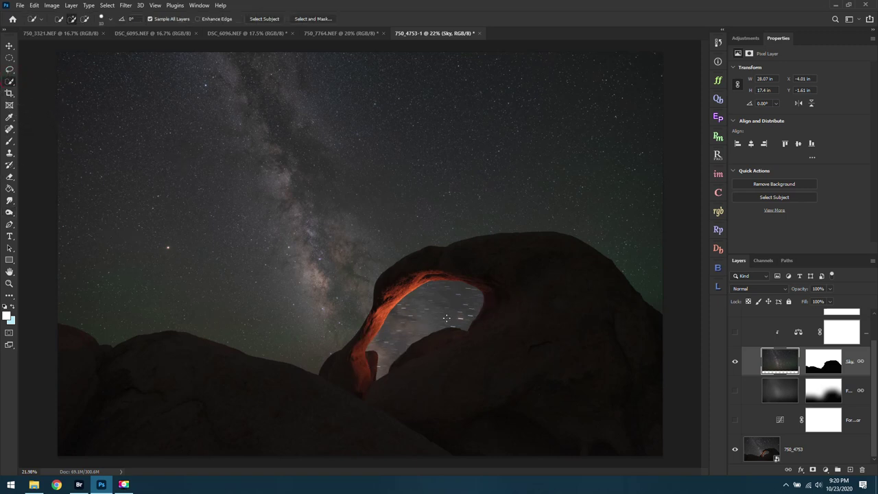
Step: Select the arch opening and paint the new sky into it on the Sky mask
mouse_move(412, 317)
mouse_down()
mouse_move(374, 353)
mouse_move(453, 326)
mouse_move(474, 290)
mouse_up()
key(b)
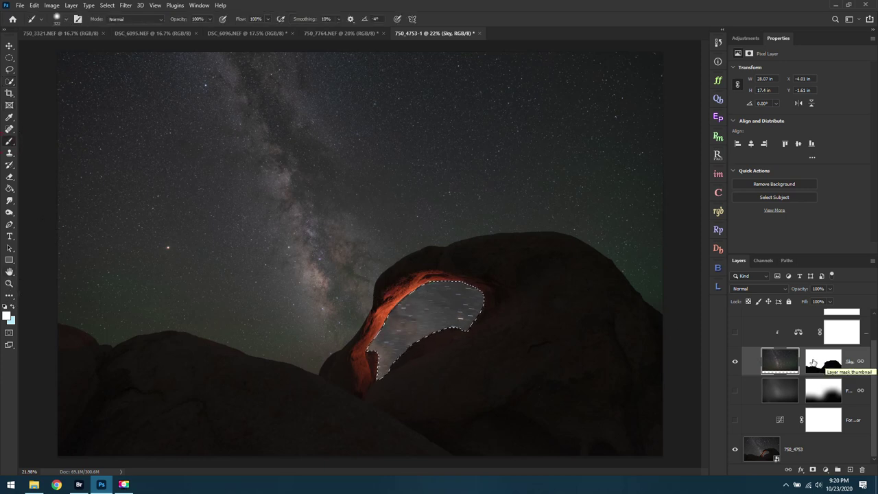
click(815, 362)
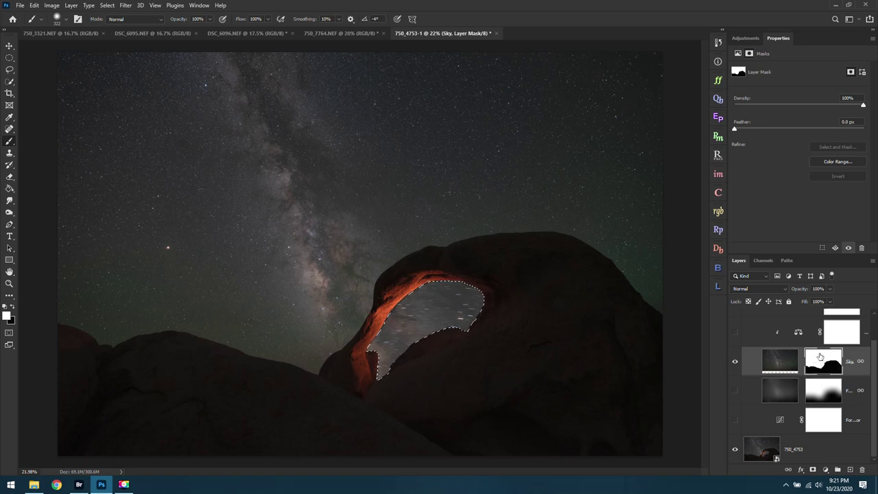
mouse_move(453, 305)
mouse_down()
mouse_move(374, 337)
mouse_move(390, 364)
mouse_move(491, 275)
mouse_move(471, 278)
mouse_move(432, 309)
mouse_move(390, 290)
mouse_move(377, 387)
mouse_up()
key(ctrl+d)
scroll(440, 288, down, 3)
scroll(442, 294, up, 3)
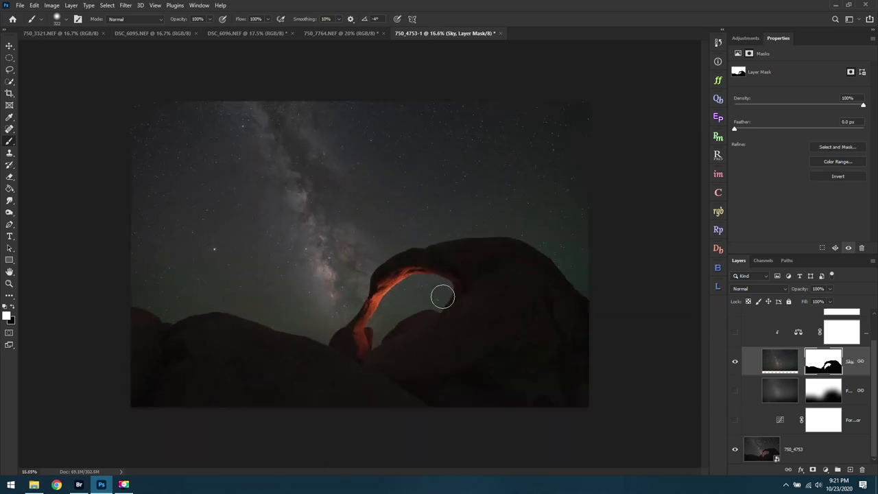
Step: Toggle the Sky layer's visibility to compare the composite before and after
click(736, 366)
click(736, 366)
click(737, 366)
click(737, 366)
click(737, 366)
click(737, 367)
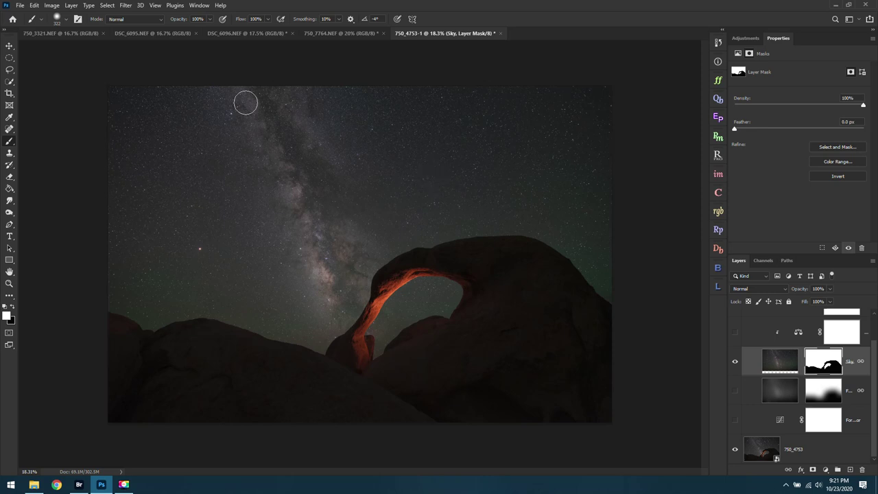
Step: Switch to the 750_7764 lone-tree photo
click(32, 6)
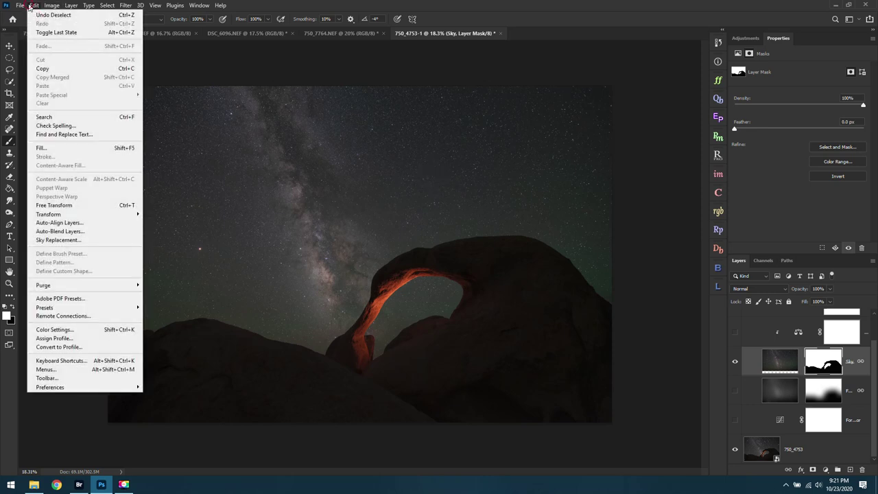
click(29, 6)
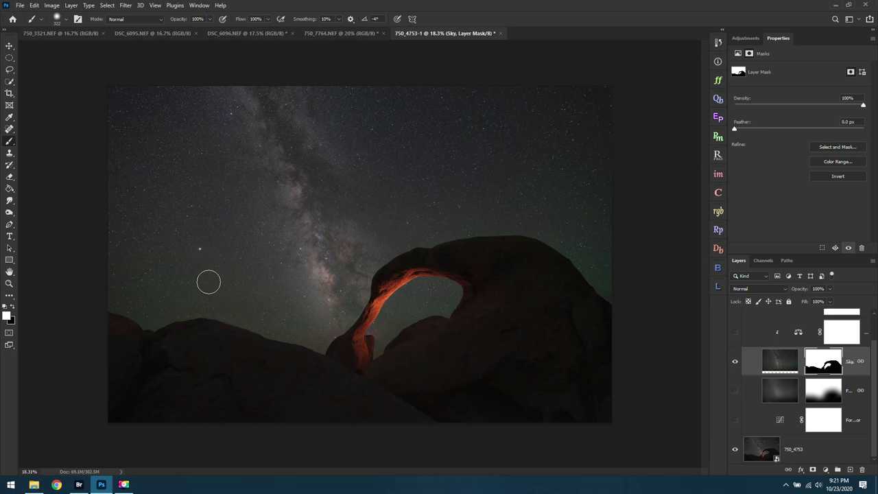
drag(10, 83, 66, 93)
scroll(768, 335, up, 1)
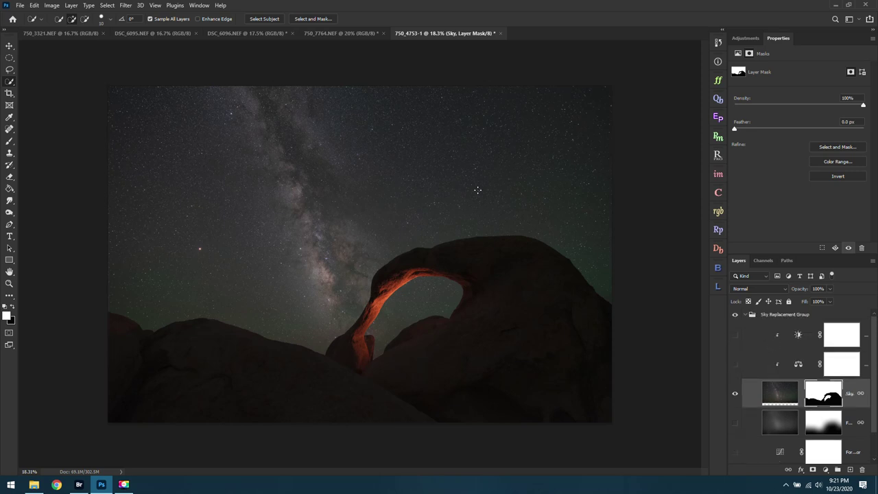
click(329, 34)
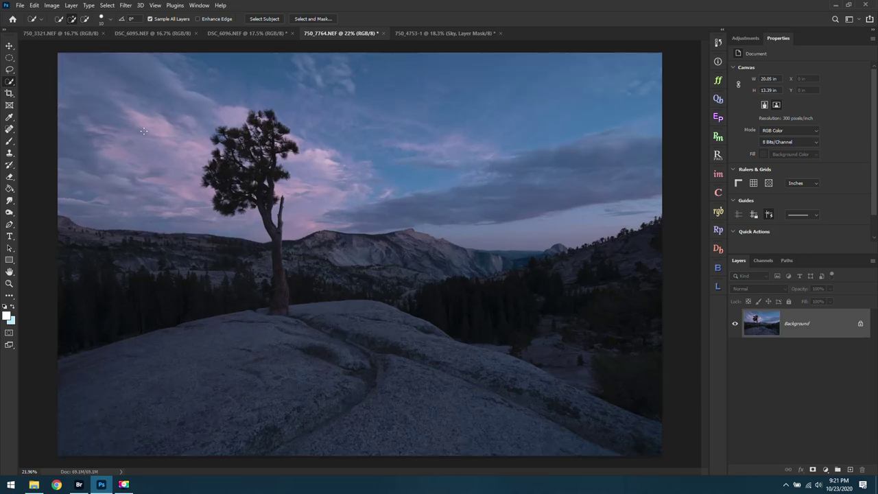
Step: Replace the lone-tree sky with Shift Edge 40 and Fade Edge 43, then view the Sky mask alone
click(35, 5)
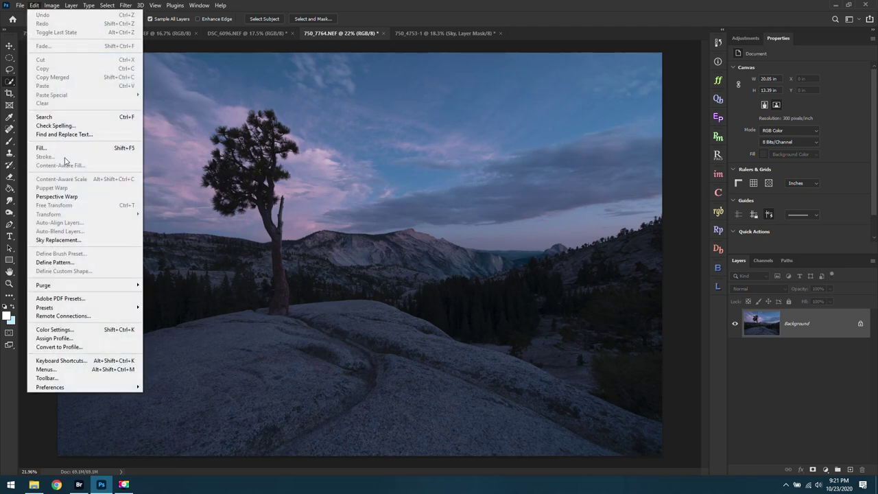
click(69, 239)
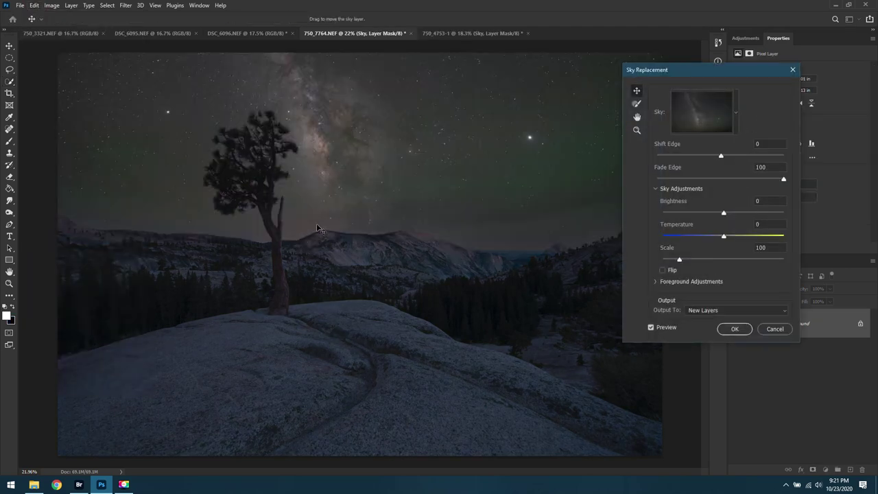
drag(738, 71, 808, 46)
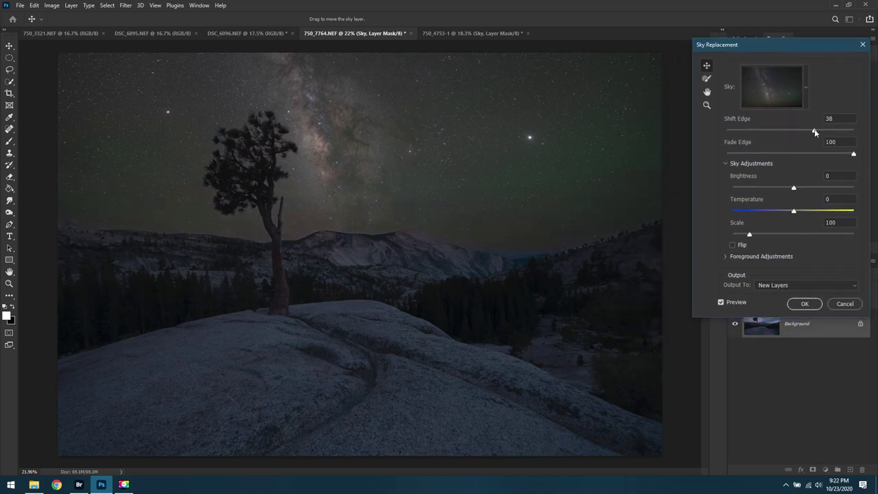
drag(844, 132, 739, 131)
click(797, 130)
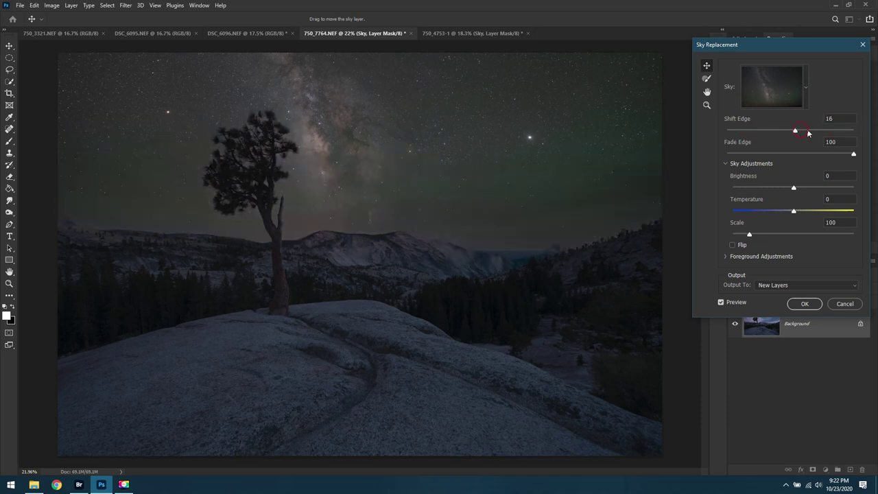
drag(826, 132, 815, 131)
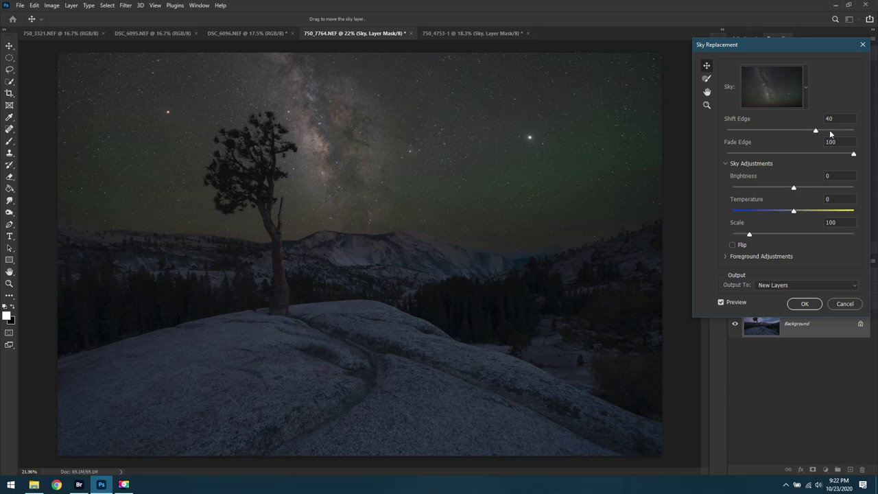
drag(853, 154, 824, 155)
click(804, 304)
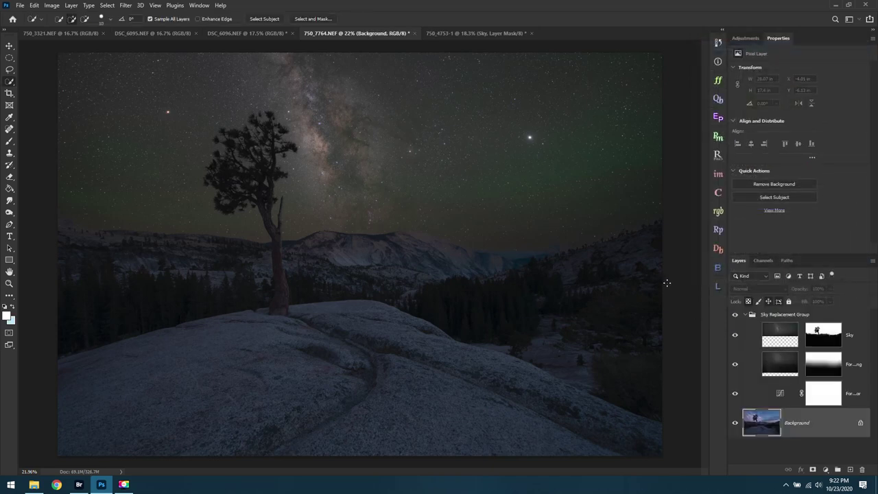
click(832, 330)
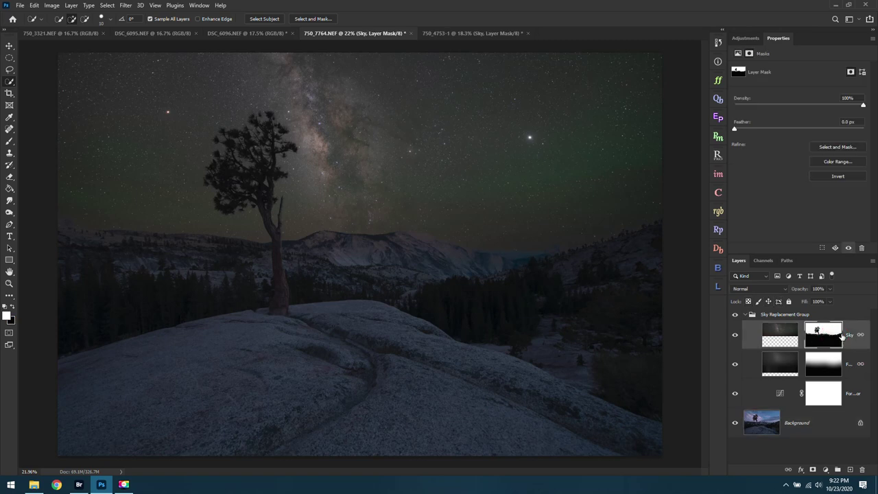
alt+click(828, 339)
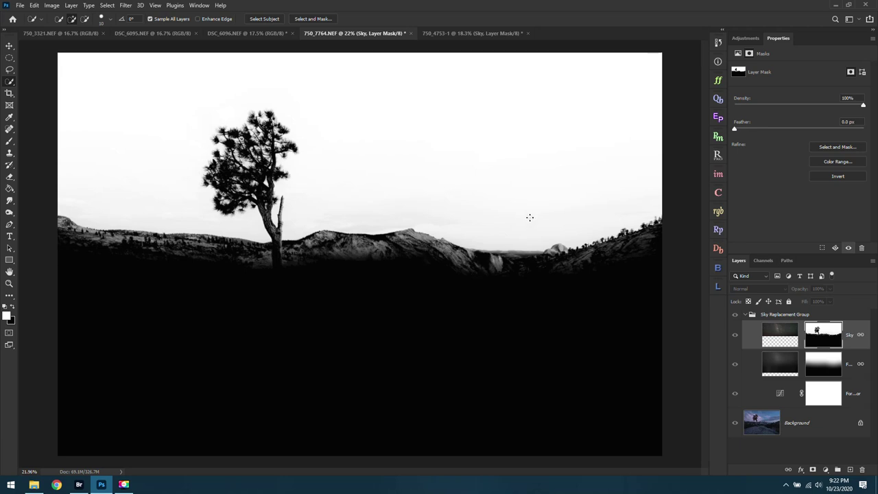
Step: Burn the ridge line and tree trunk to solid black in the Sky mask (Shadows, 49%)
mouse_move(192, 237)
mouse_down()
mouse_move(309, 232)
mouse_move(267, 244)
mouse_move(186, 226)
mouse_move(197, 221)
mouse_up()
click(9, 213)
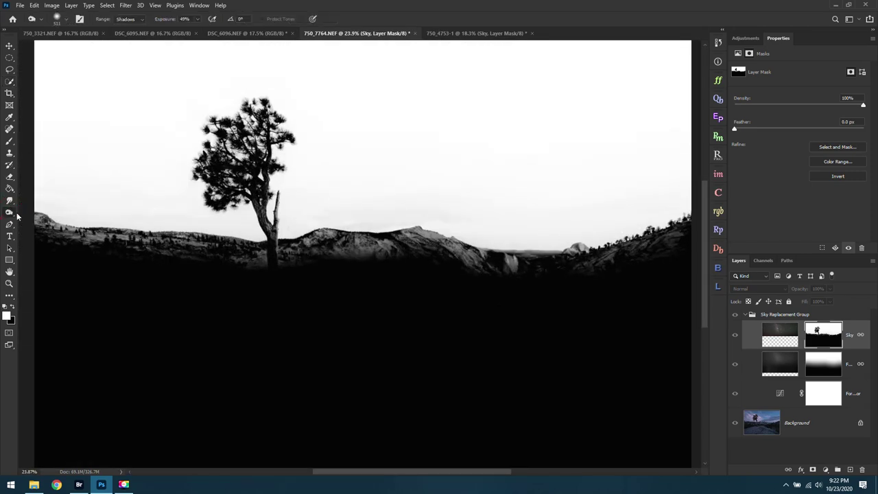
scroll(176, 267, down, 1)
mouse_move(39, 226)
mouse_down()
mouse_move(1, 215)
mouse_move(56, 234)
mouse_move(227, 240)
mouse_move(307, 258)
mouse_move(456, 265)
mouse_move(359, 247)
mouse_move(421, 243)
mouse_move(518, 266)
mouse_move(493, 262)
mouse_move(646, 249)
mouse_move(537, 260)
mouse_move(563, 258)
mouse_move(532, 270)
mouse_move(568, 249)
mouse_up()
scroll(570, 251, up, 5)
scroll(570, 250, up, 5)
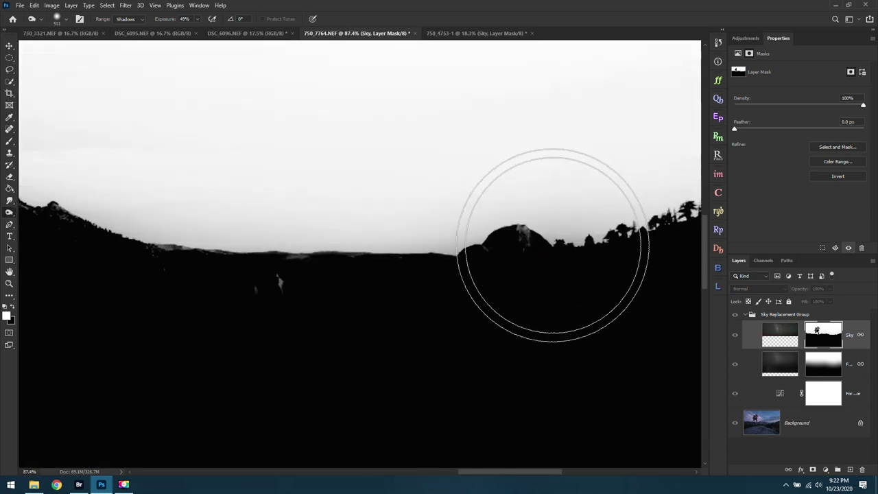
mouse_move(264, 309)
mouse_down()
mouse_move(133, 275)
mouse_move(281, 260)
mouse_move(451, 275)
mouse_move(319, 275)
mouse_up()
scroll(319, 275, down, 5)
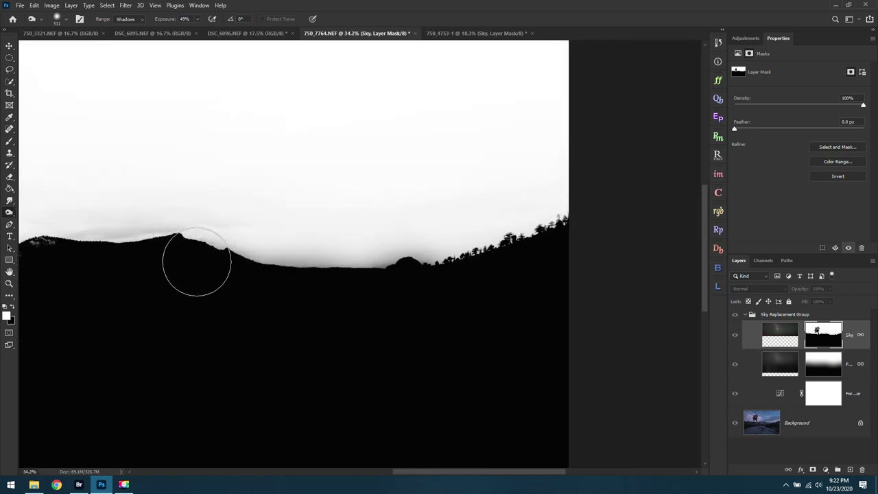
scroll(196, 260, down, 3)
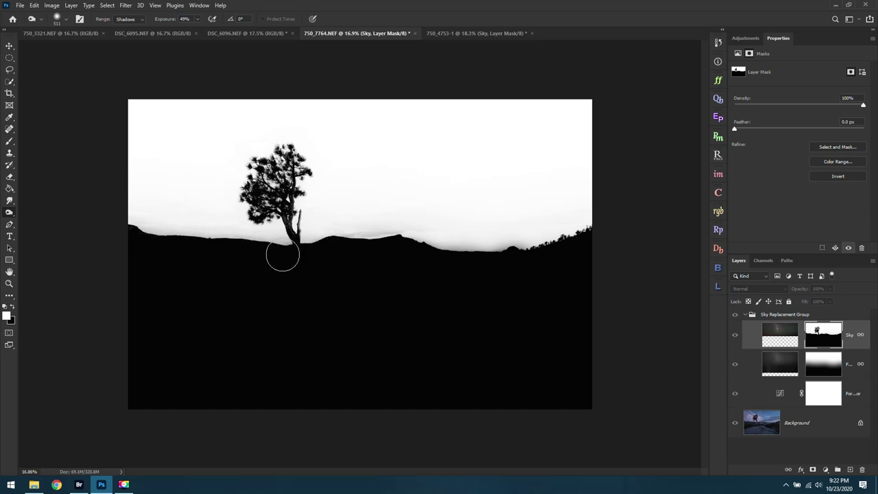
scroll(286, 202, up, 3)
mouse_move(288, 230)
mouse_down()
mouse_move(273, 214)
mouse_move(301, 234)
mouse_move(292, 166)
mouse_move(202, 154)
mouse_move(172, 180)
mouse_move(312, 101)
mouse_move(230, 232)
mouse_move(156, 165)
mouse_up()
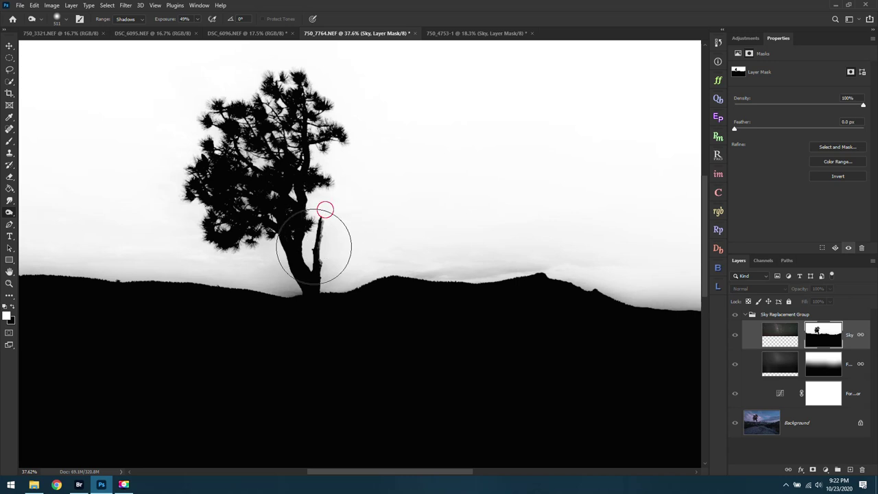
drag(323, 210, 333, 215)
scroll(40, 172, down, 3)
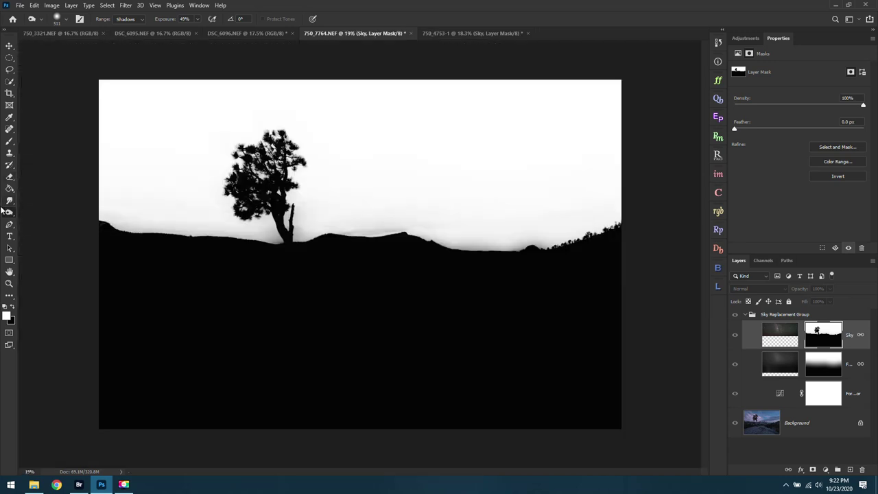
Step: Dodge the hazy sky near the horizon to clean white (Highlights, 72%)
right_click(9, 212)
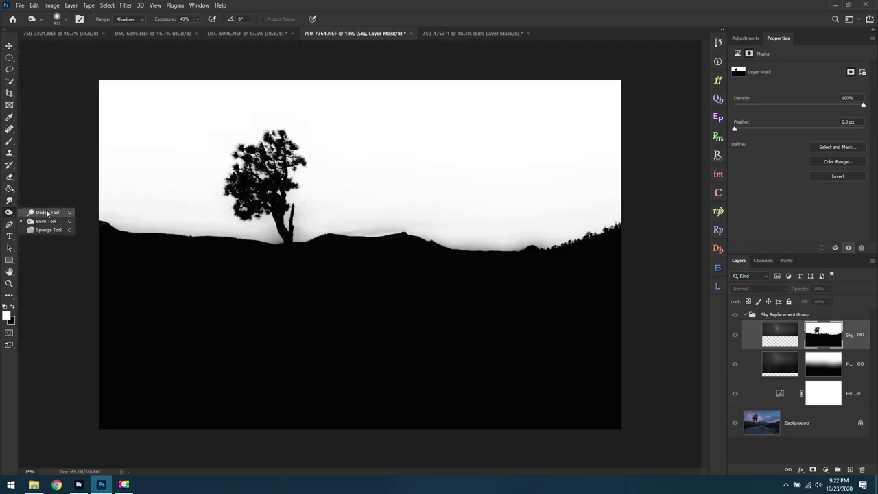
click(47, 212)
mouse_move(163, 196)
mouse_down()
mouse_move(208, 197)
mouse_move(521, 193)
mouse_move(342, 199)
mouse_move(401, 209)
mouse_move(338, 206)
mouse_move(498, 219)
mouse_move(515, 207)
mouse_move(531, 224)
mouse_move(590, 215)
mouse_move(546, 222)
mouse_move(571, 209)
mouse_up()
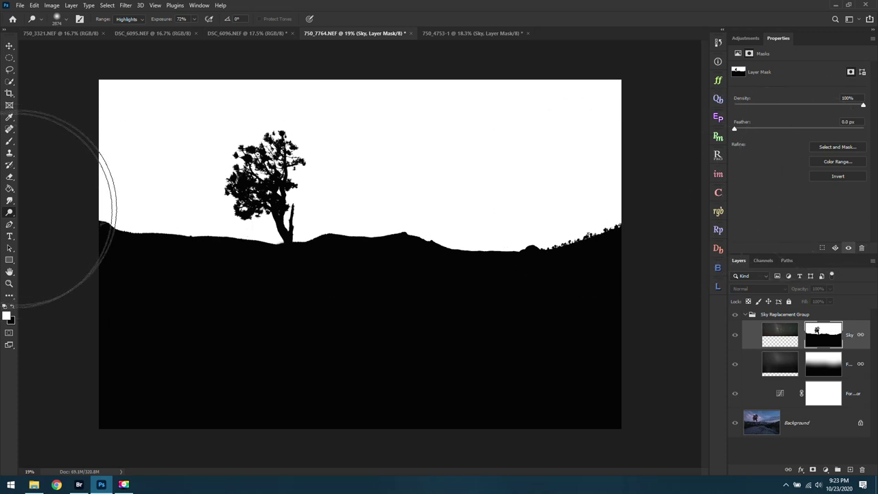
right_click(10, 212)
click(41, 222)
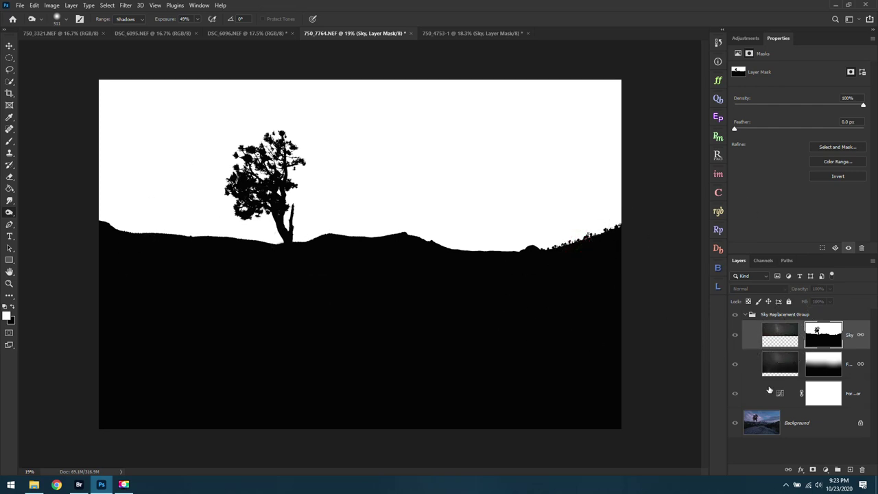
Step: Hide the two foreground layers in the sky group and compare the Milky Way sky against the original
click(786, 339)
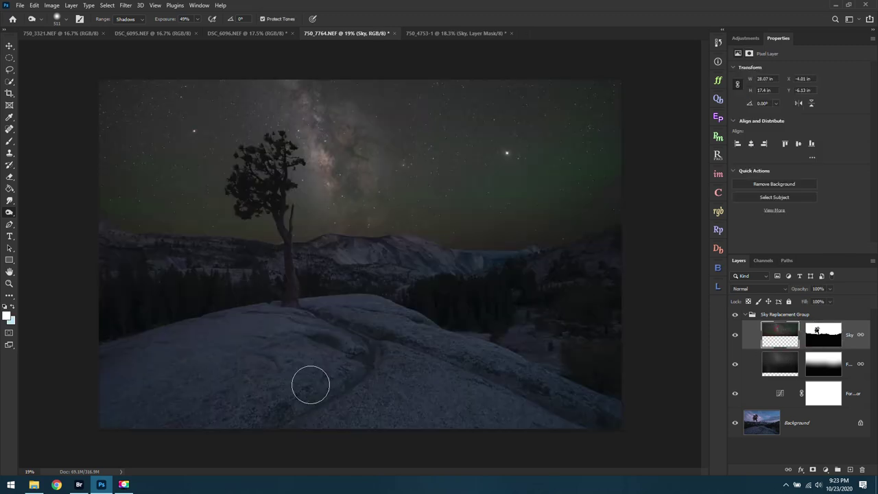
drag(734, 364, 734, 394)
click(733, 342)
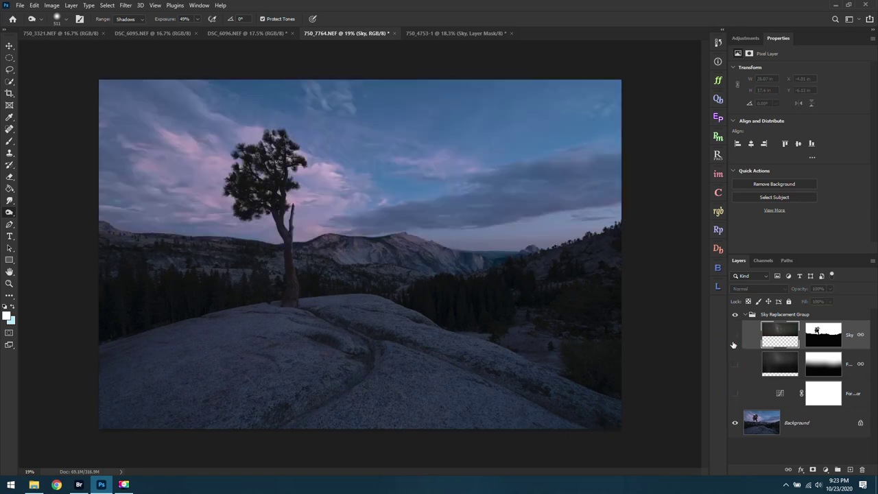
click(733, 343)
click(733, 343)
click(733, 343)
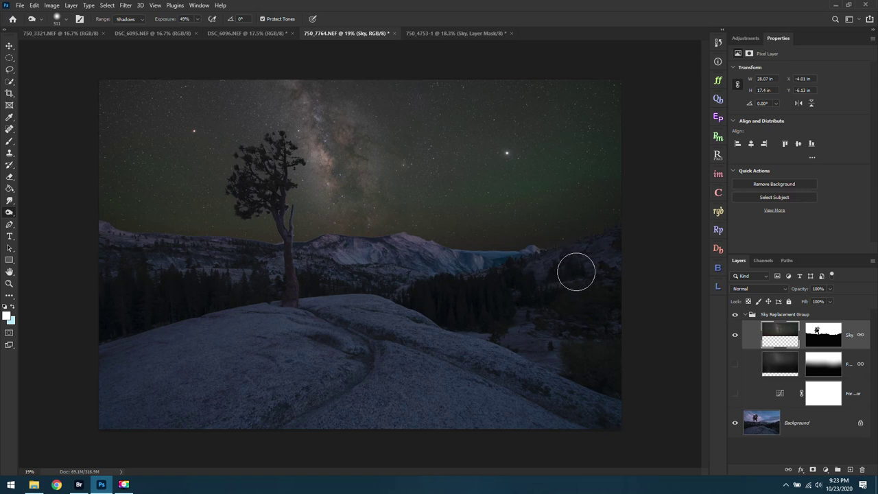
click(745, 38)
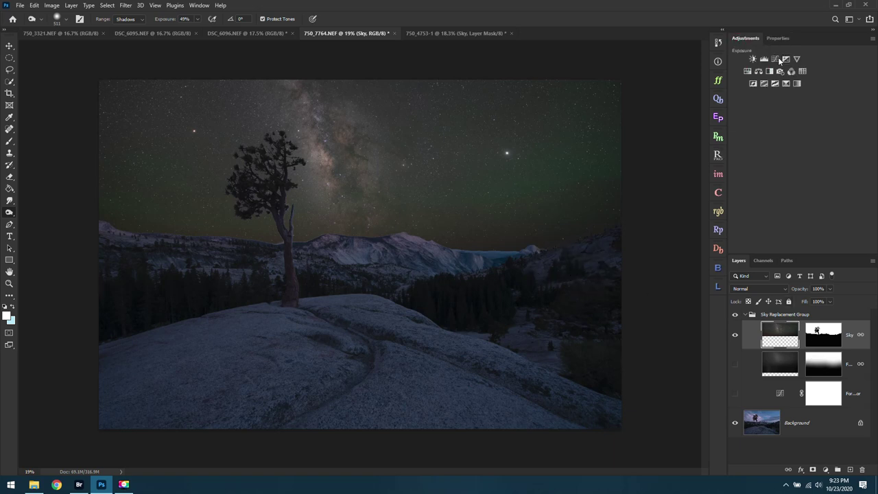
Step: Add a Curves adjustment (Input 96, Output 160) clipped to the Sky layer and compare it on and off
click(776, 59)
drag(803, 148, 794, 131)
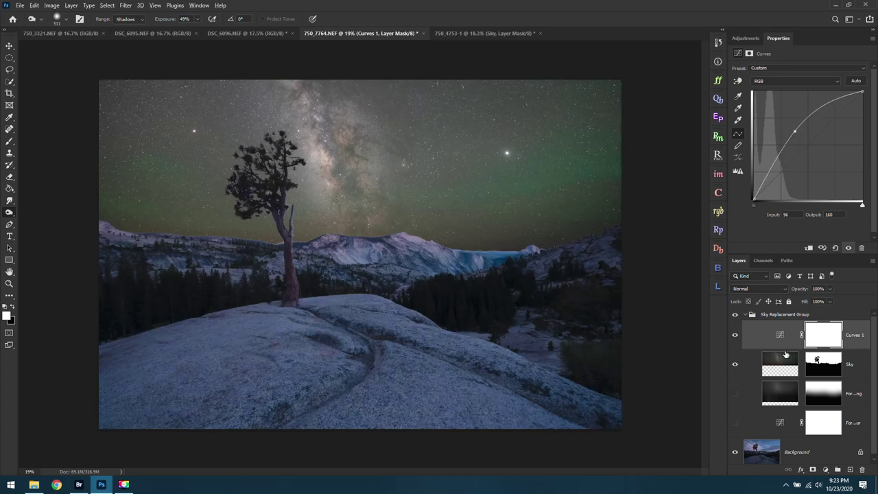
alt+click(786, 350)
click(735, 335)
click(734, 335)
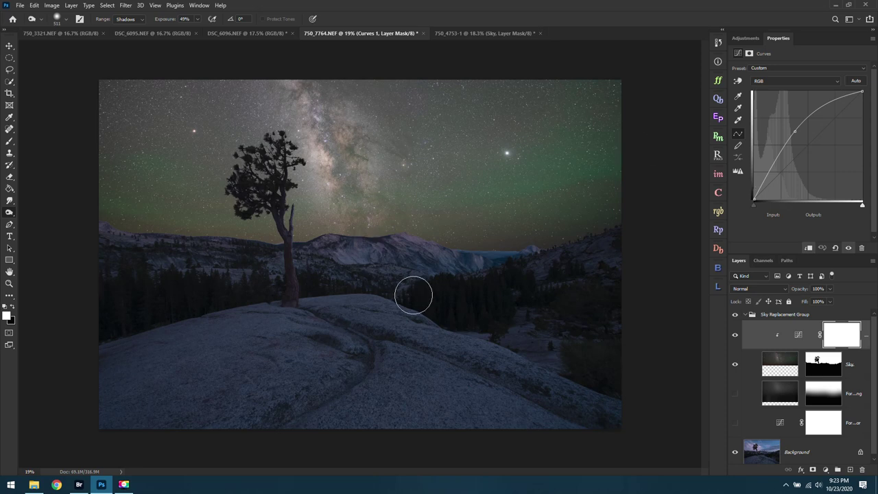
click(746, 38)
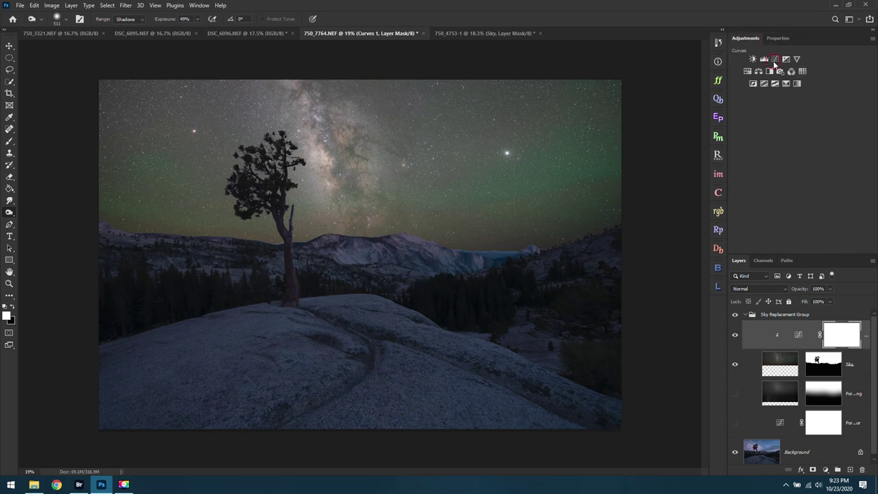
Step: Add a Curves 2 adjustment directly above the Background layer with a downward curve darkening the foreground
click(772, 58)
drag(842, 385, 822, 433)
drag(786, 167, 809, 144)
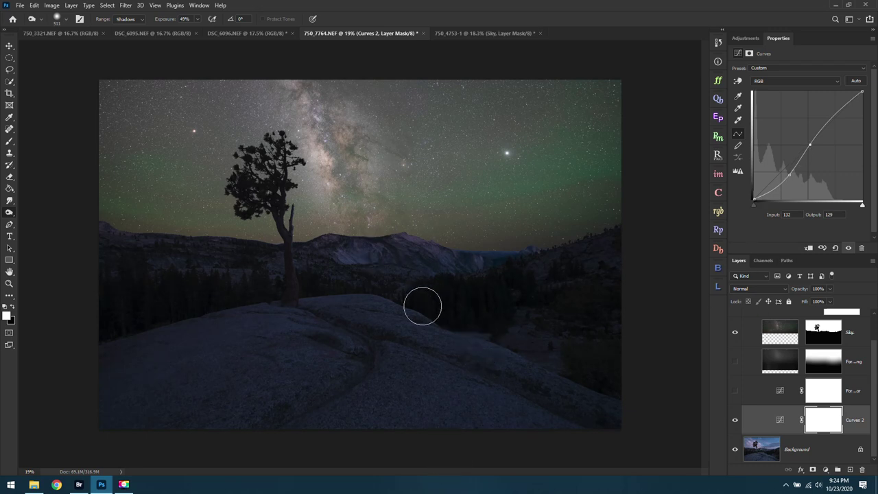
scroll(437, 283, down, 2)
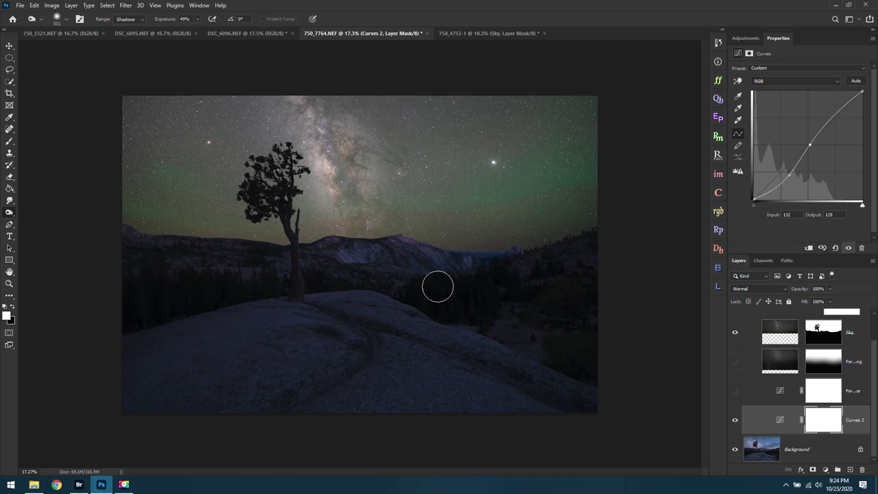
scroll(473, 271, up, 3)
scroll(497, 252, up, 10)
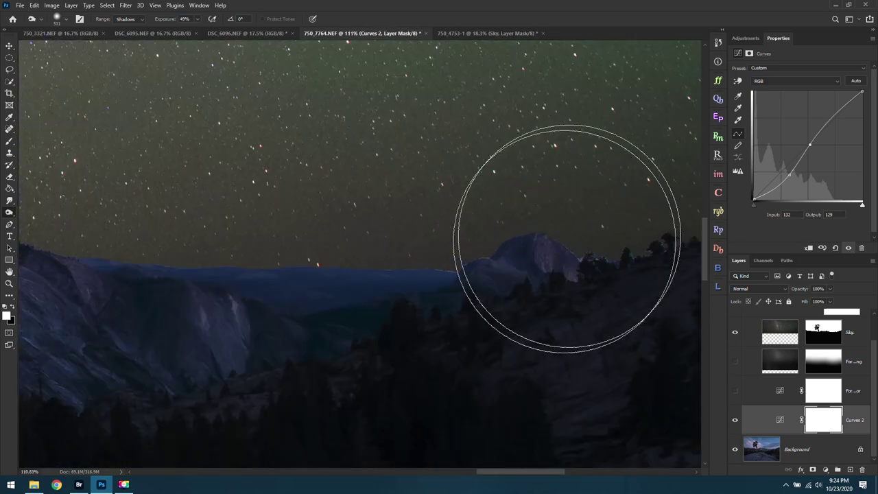
scroll(514, 235, up, 2)
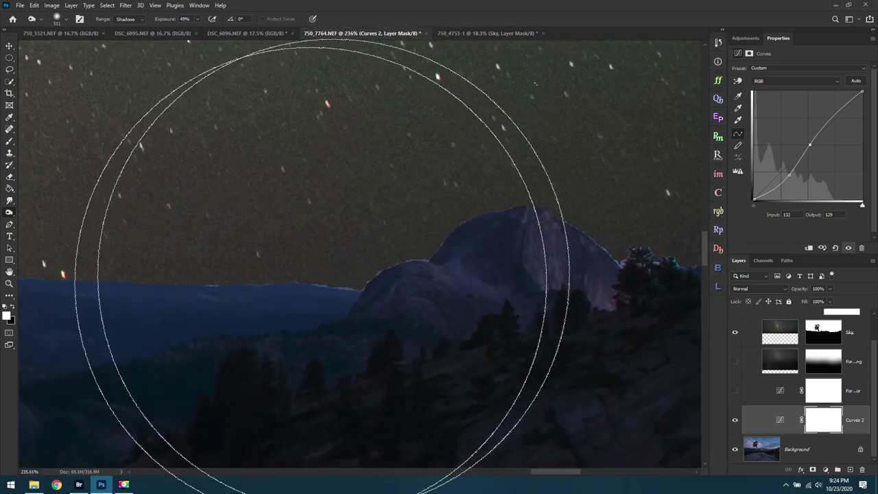
scroll(418, 264, down, 8)
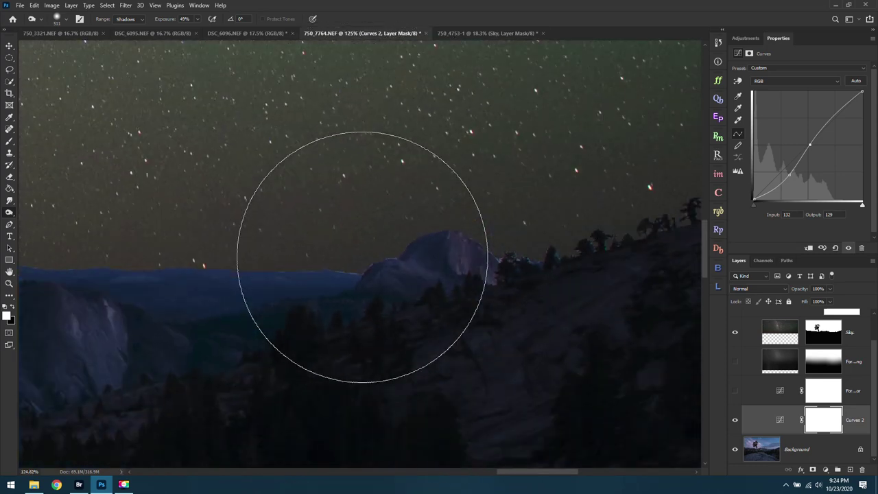
scroll(375, 259, down, 4)
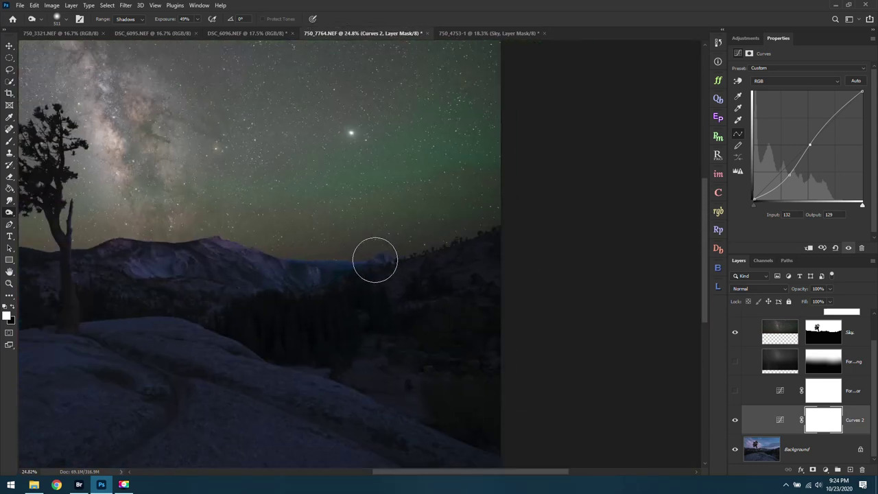
scroll(343, 83, up, 4)
scroll(343, 83, up, 4)
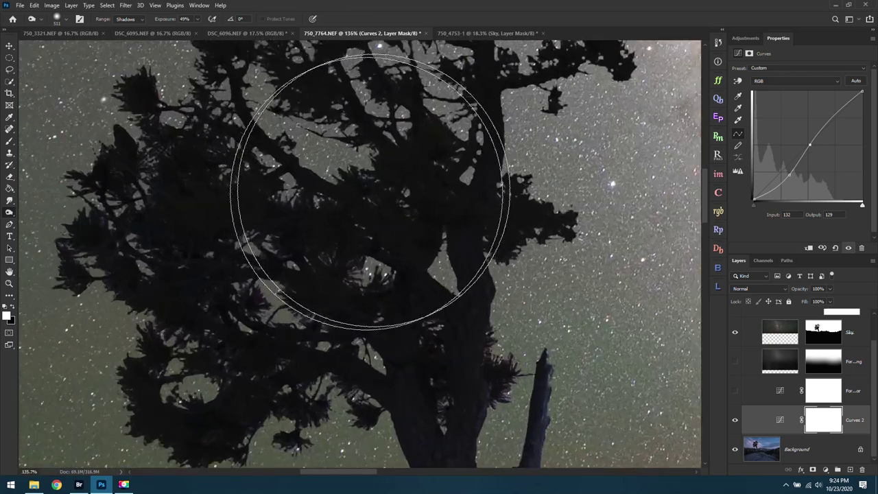
scroll(264, 284, down, 6)
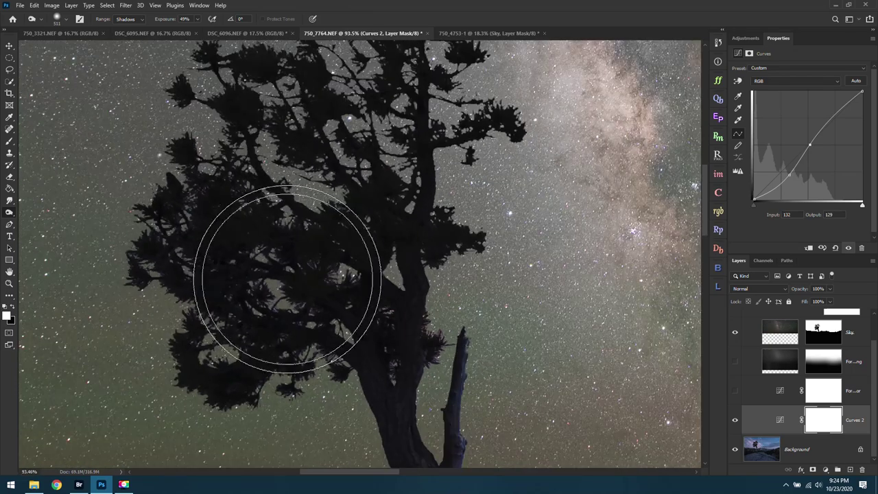
scroll(313, 69, up, 5)
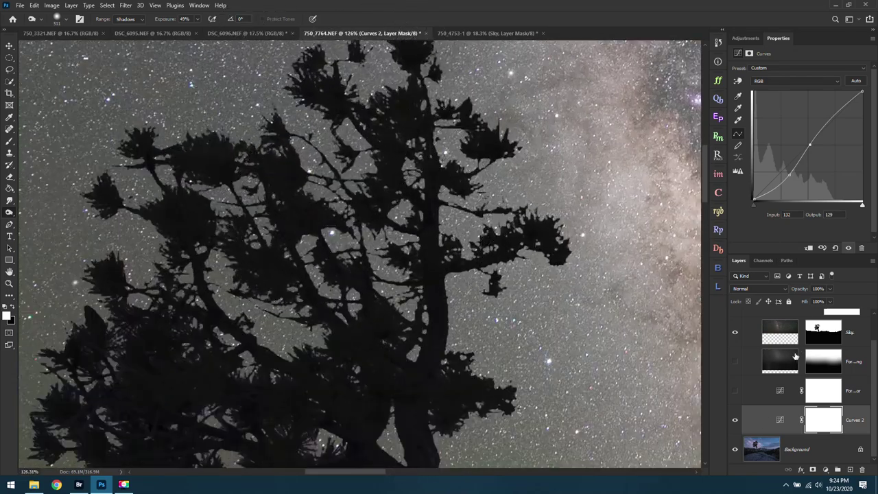
Step: Hide Curves 2 and the Sky layer to view the original cloudy sky, then switch to DSC_6096.NEF
click(735, 421)
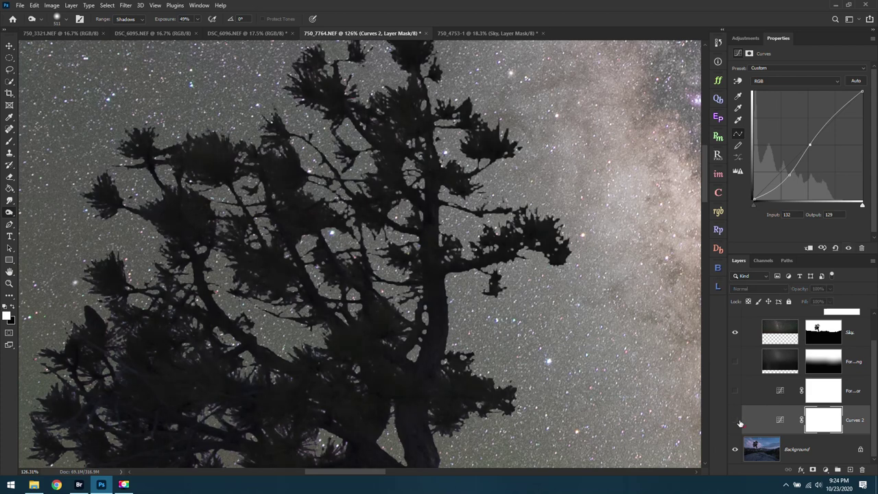
click(733, 335)
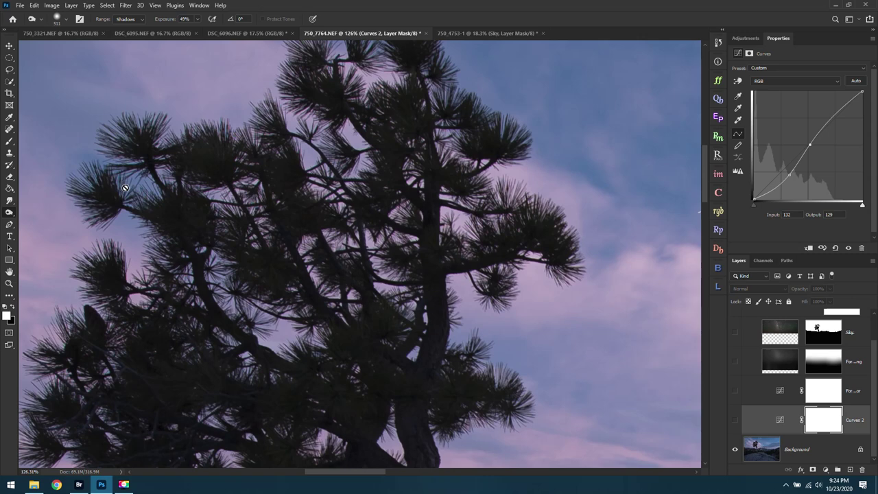
scroll(136, 183, down, 3)
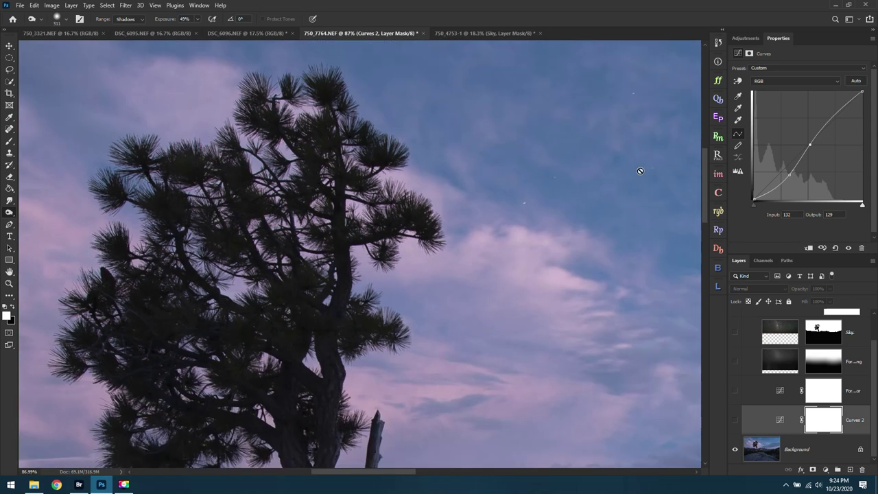
click(716, 118)
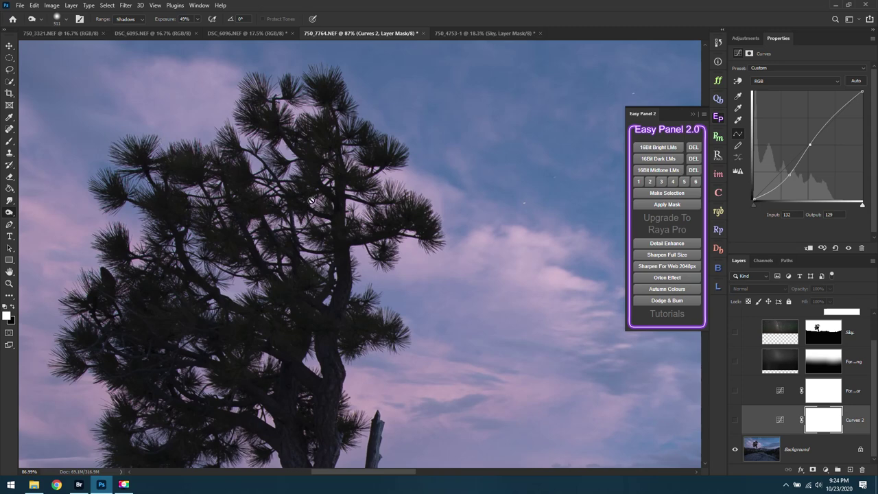
click(692, 115)
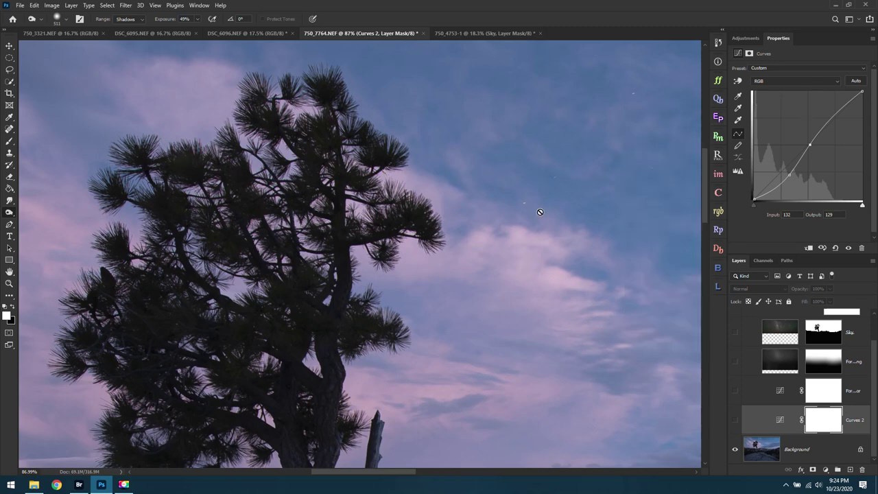
key(ctrl+0)
key(ctrl+plus)
key(ctrl+minus)
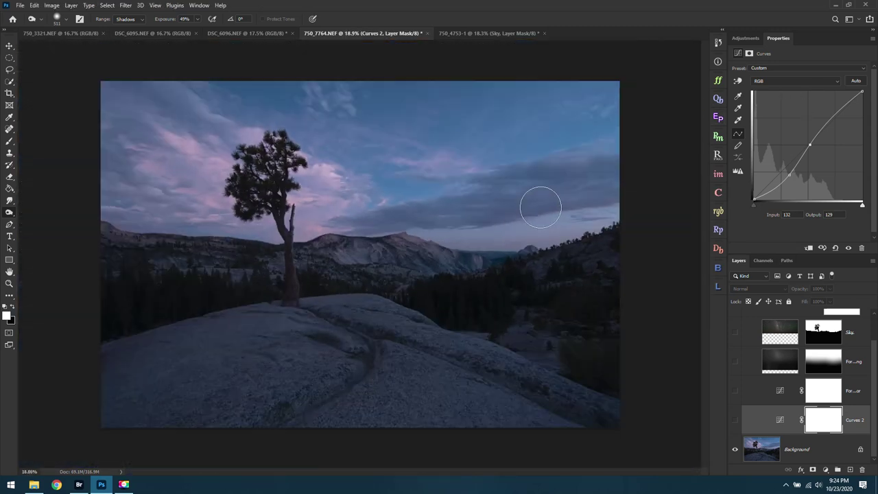
key(ctrl+0)
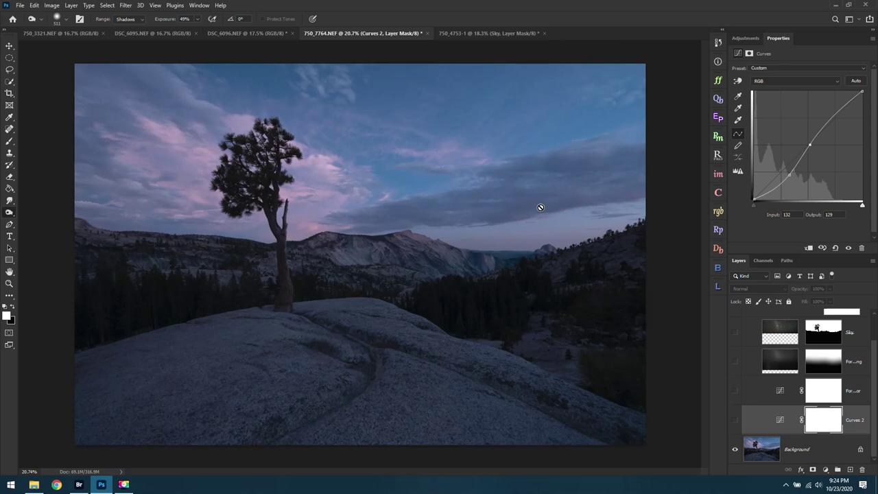
click(248, 33)
key(ctrl+0)
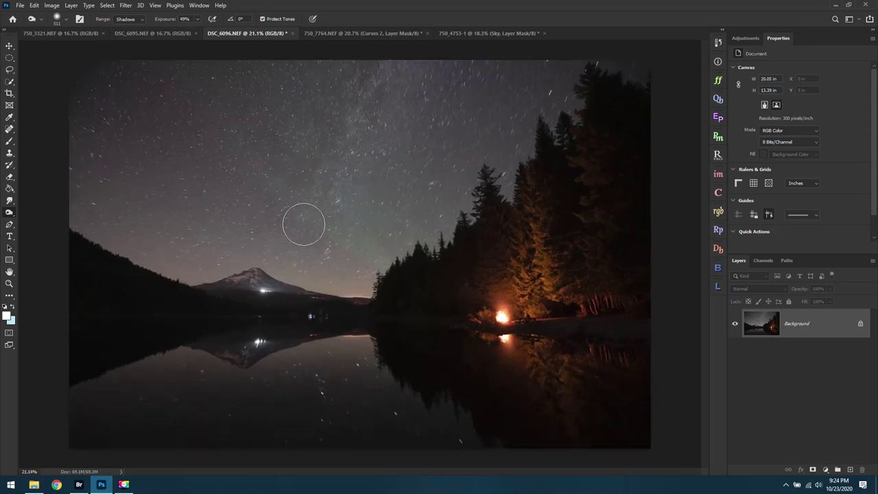
Step: Replace the lake photo's star-trail sky with a Milky Way sky using Sky Replacement, output to New Layers
click(10, 284)
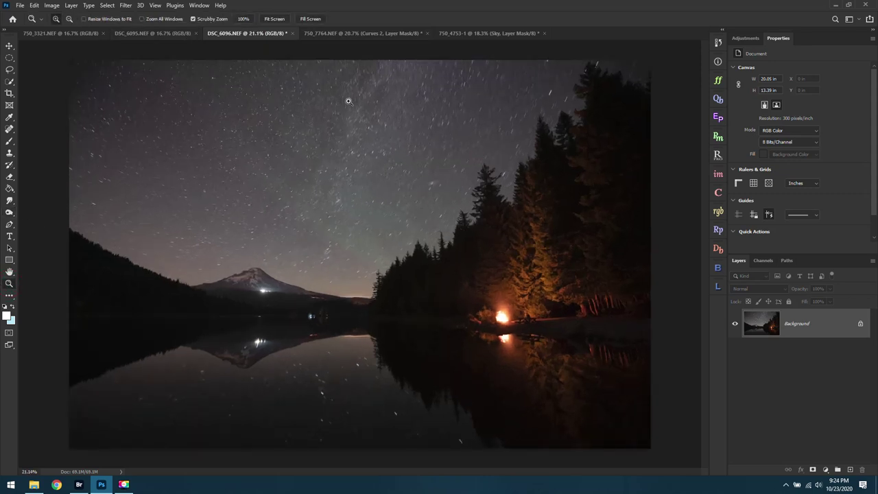
click(34, 5)
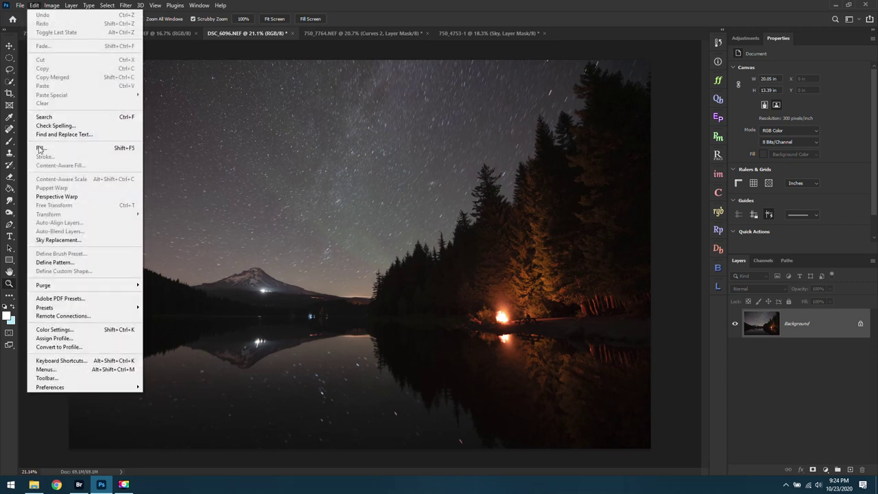
click(61, 240)
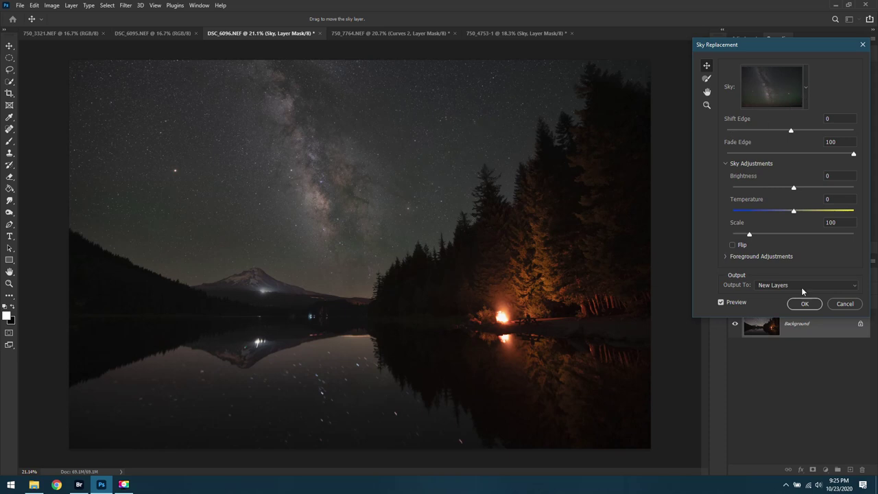
click(804, 306)
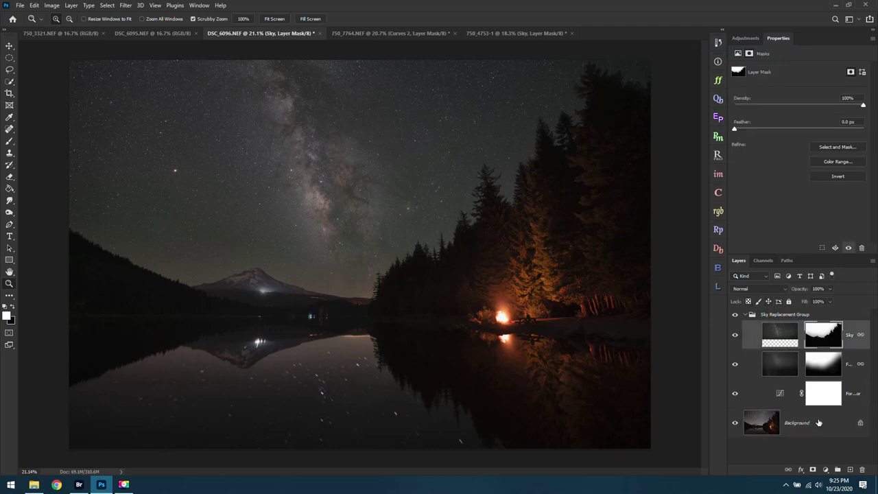
Step: Show the Sky layer mask alone in grayscale and zoom in to inspect the tree-line edges
alt+click(821, 335)
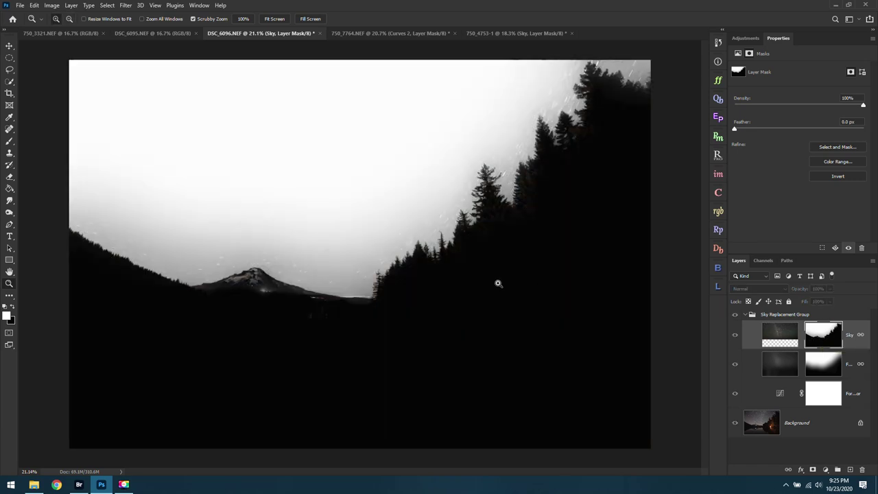
drag(432, 265, 273, 261)
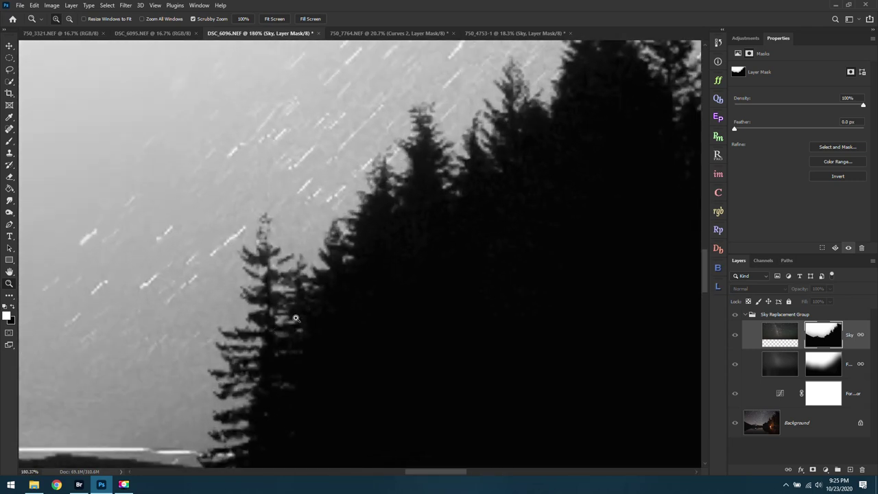
scroll(297, 318, down, 5)
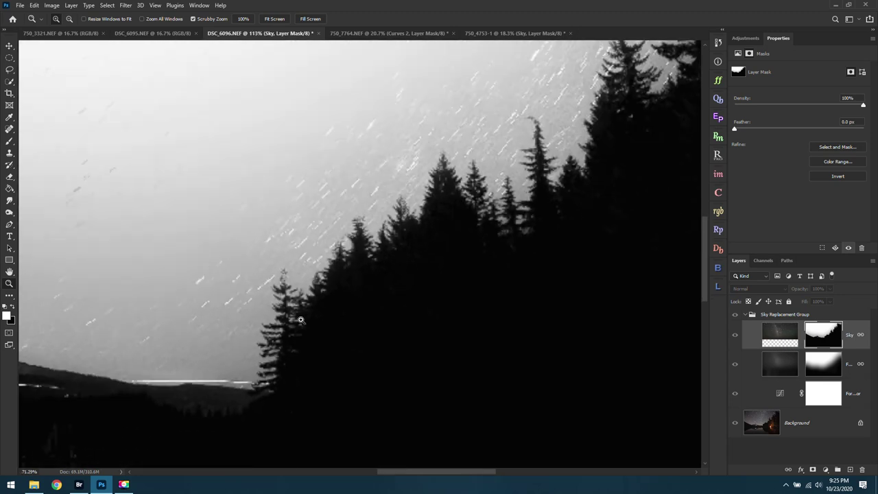
scroll(293, 310, up, 5)
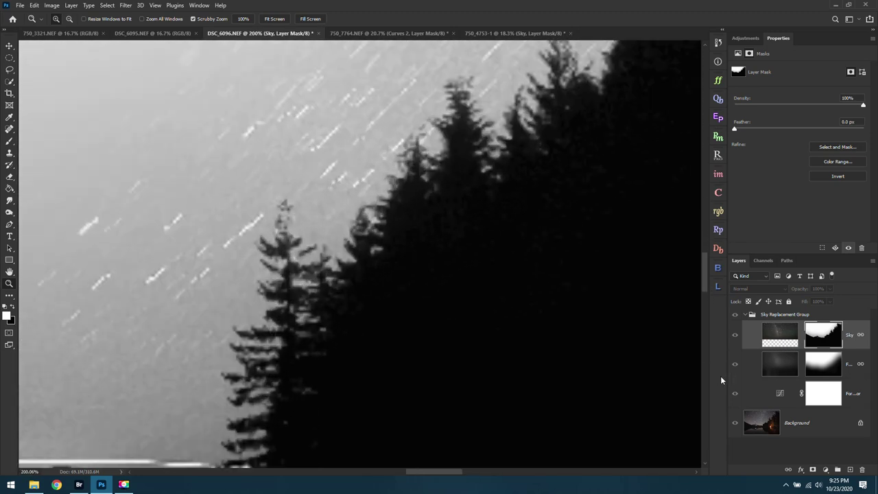
click(733, 334)
drag(734, 335, 735, 393)
scroll(291, 262, up, 2)
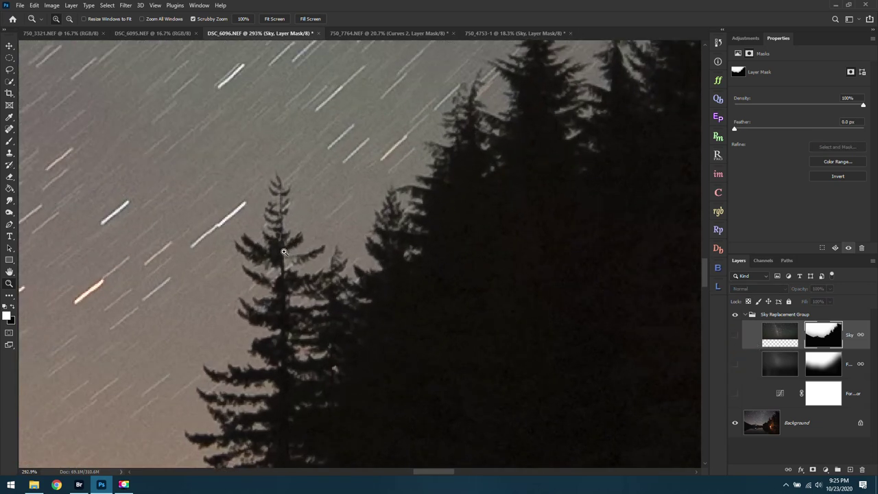
alt+click(819, 339)
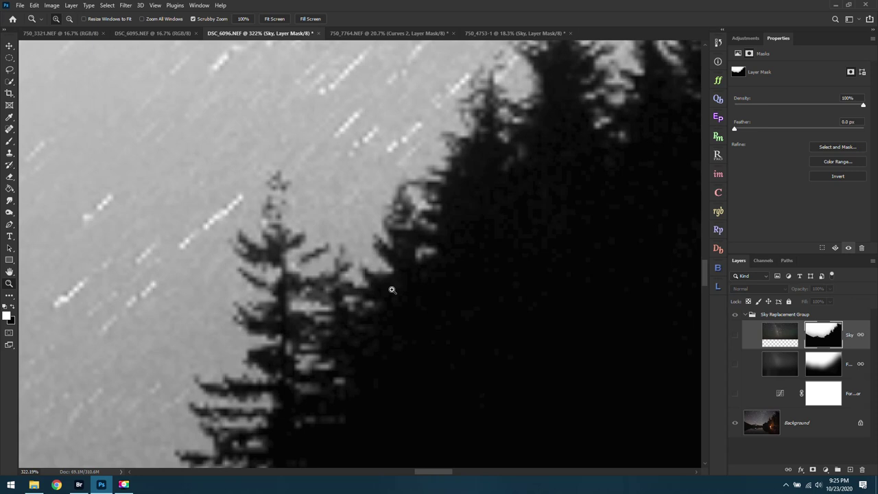
scroll(393, 279, down, 10)
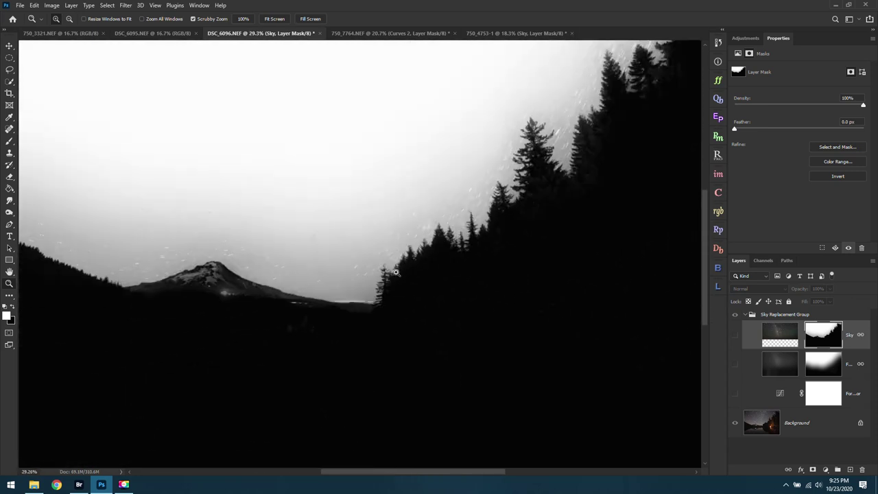
click(11, 214)
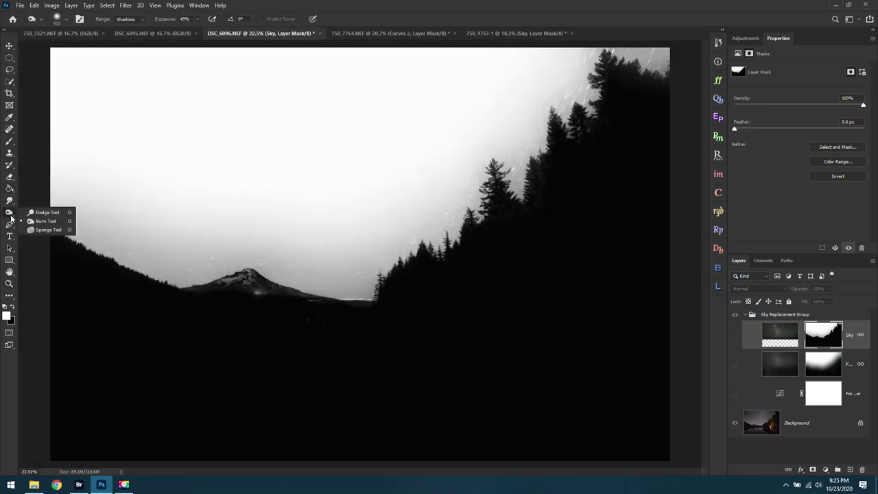
Step: Burn the mountain ridge and upper-right tree edges darker and dodge the grey sky to white in the Sky mask
mouse_move(221, 313)
mouse_down()
mouse_move(218, 288)
mouse_move(254, 293)
mouse_up()
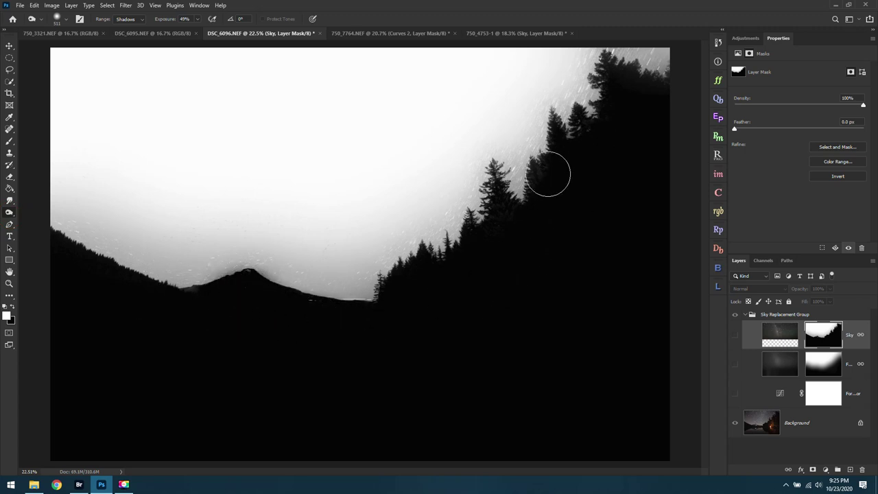
right_click(11, 215)
click(41, 212)
mouse_move(165, 279)
mouse_down()
mouse_move(103, 234)
mouse_move(411, 229)
mouse_move(317, 230)
mouse_move(274, 254)
mouse_move(471, 117)
mouse_move(367, 255)
mouse_up()
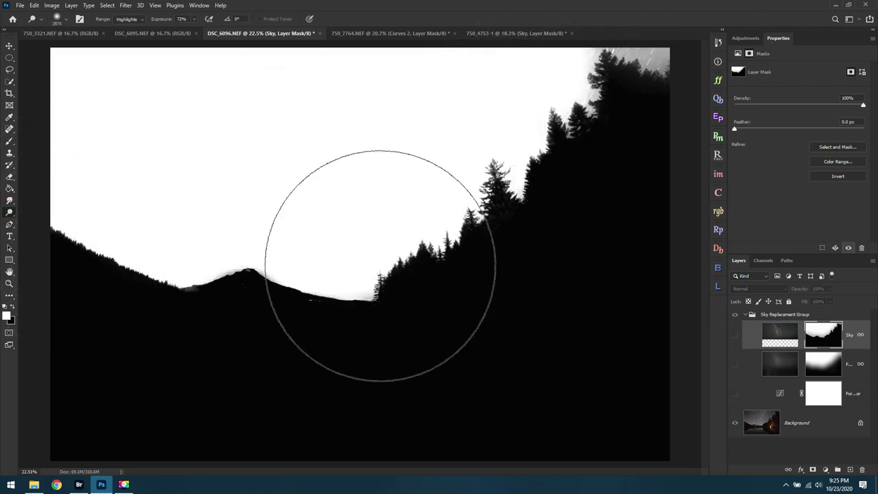
scroll(451, 209, down, 1)
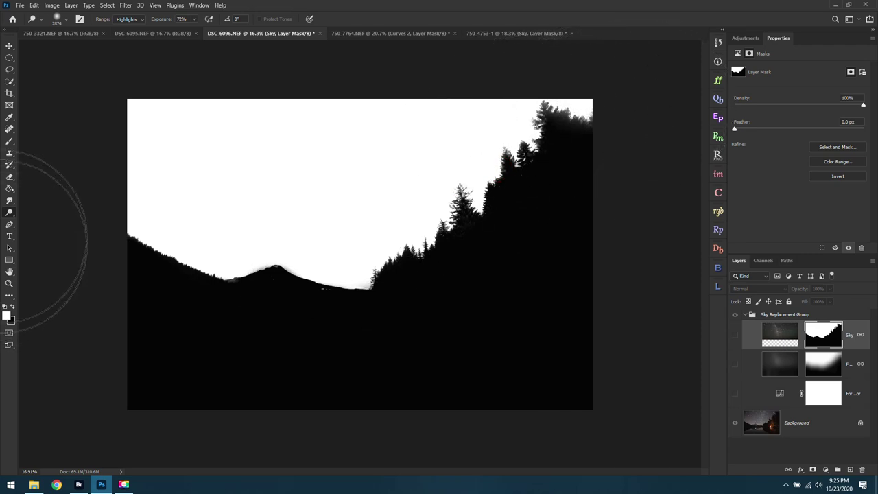
click(6, 214)
click(35, 221)
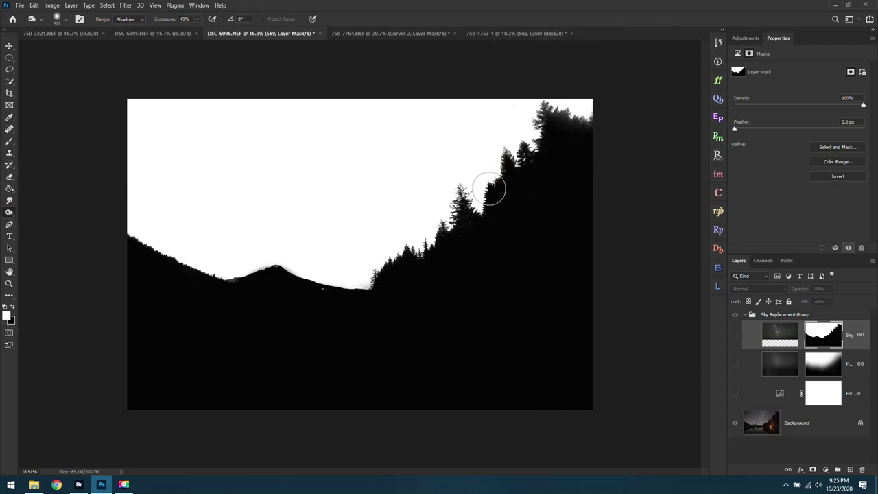
mouse_move(467, 206)
mouse_down()
mouse_move(531, 148)
mouse_move(539, 131)
mouse_move(584, 111)
mouse_move(601, 128)
mouse_move(541, 129)
mouse_move(553, 133)
mouse_move(552, 166)
mouse_move(521, 140)
mouse_move(491, 174)
mouse_move(504, 166)
mouse_move(501, 199)
mouse_move(499, 151)
mouse_move(502, 172)
mouse_move(474, 234)
mouse_move(458, 201)
mouse_move(464, 215)
mouse_move(384, 295)
mouse_move(370, 276)
mouse_move(406, 317)
mouse_up()
Step: Darken the Sky mask along the ridge below the mountain peak with the Burn tool
right_click(8, 213)
click(41, 212)
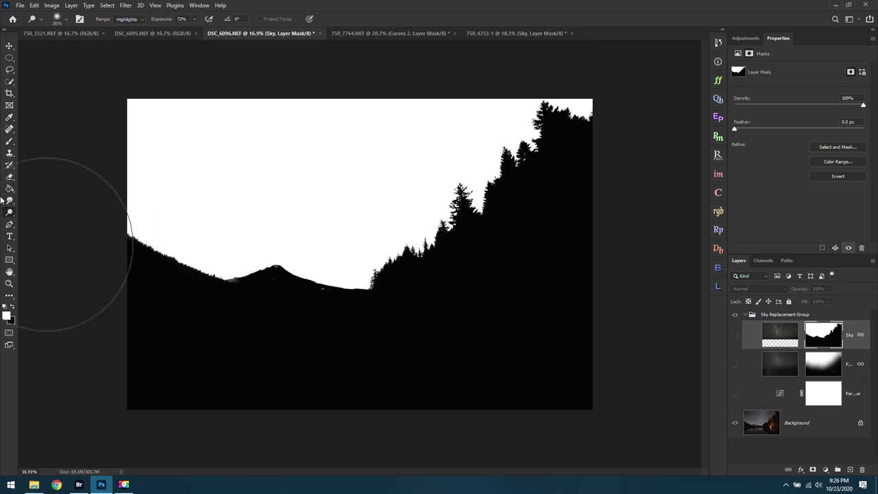
right_click(7, 214)
click(42, 220)
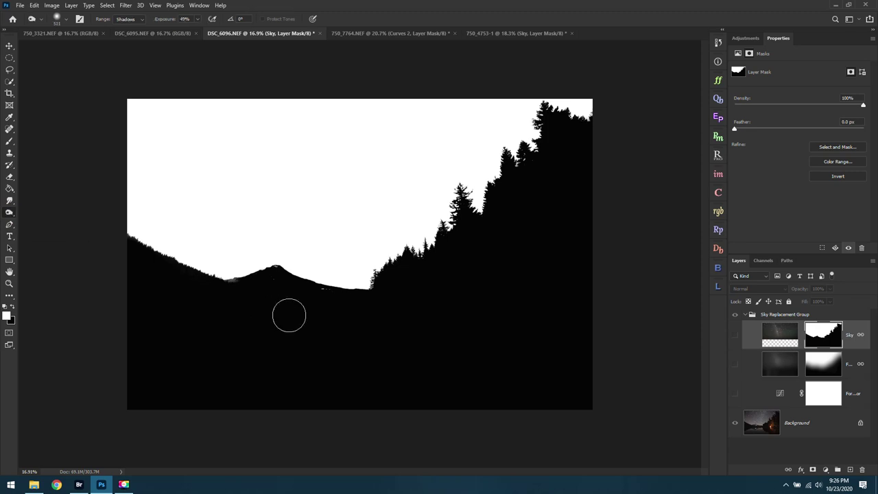
scroll(226, 290, up, 3)
drag(172, 300, 256, 274)
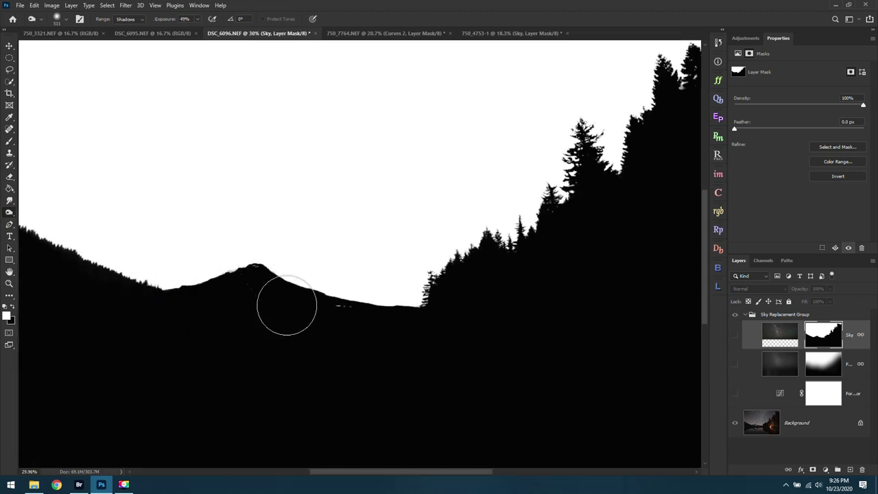
scroll(445, 308, down, 2)
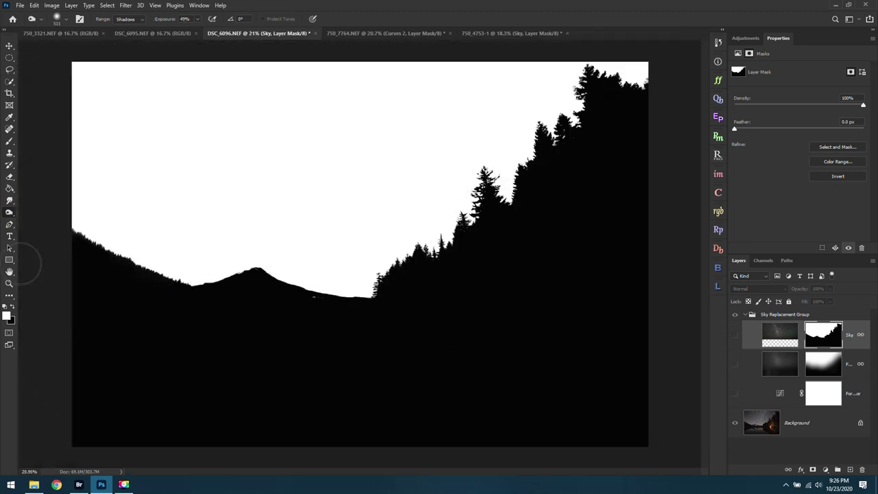
key(shift+o)
key(shift+o)
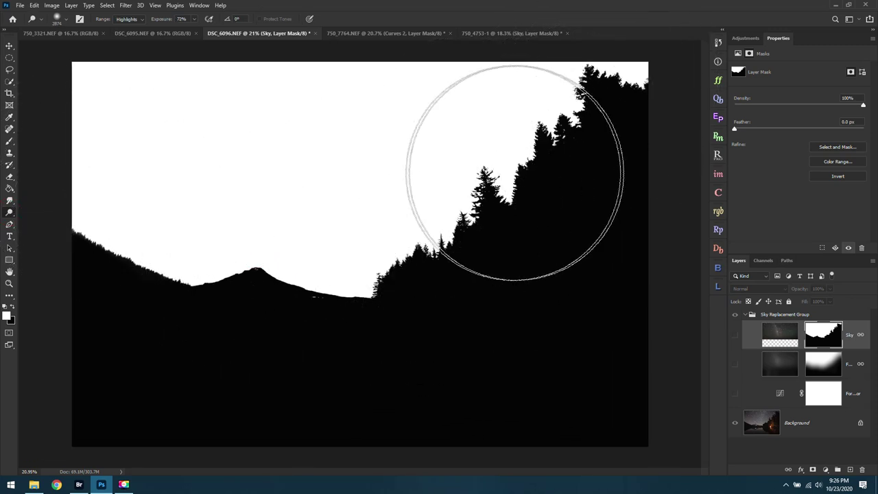
scroll(419, 171, down, 1)
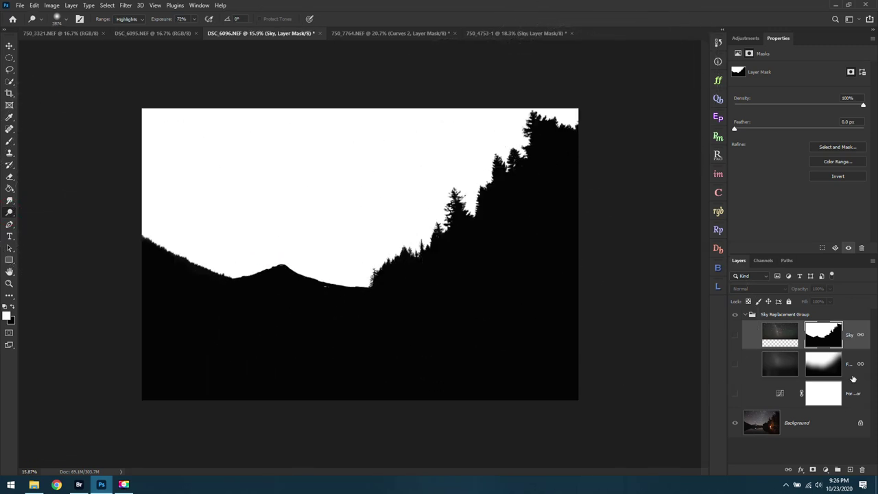
Step: Return to the colour composite with the Sky layer visible and zoom in closely on the treeline
click(773, 347)
click(734, 335)
key(z)
click(356, 238)
drag(477, 224, 440, 256)
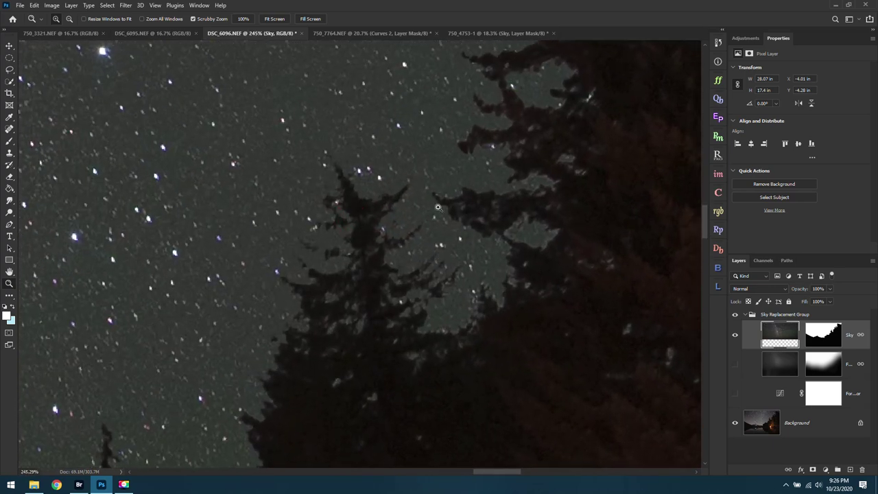
click(734, 336)
click(735, 336)
click(734, 336)
click(734, 335)
click(735, 335)
click(735, 335)
alt+click(830, 336)
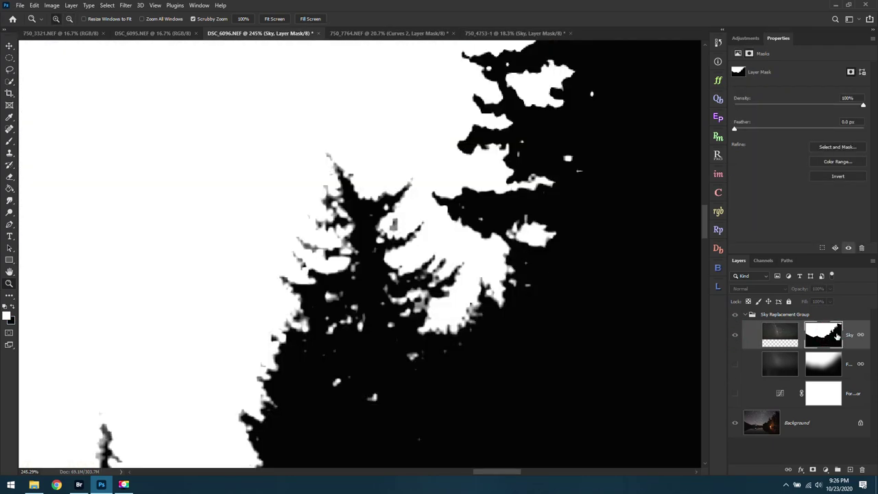
click(779, 334)
click(734, 336)
click(734, 335)
scroll(482, 280, down, 5)
scroll(482, 281, down, 8)
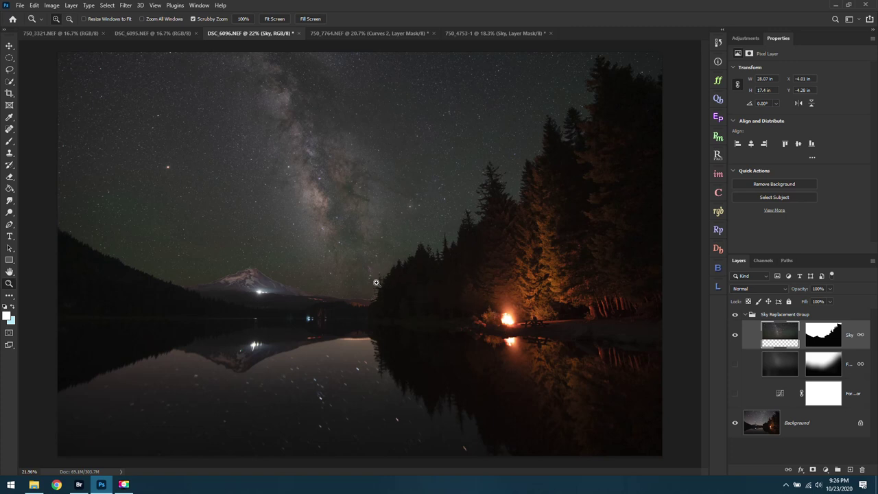
drag(404, 277, 473, 326)
drag(462, 320, 420, 250)
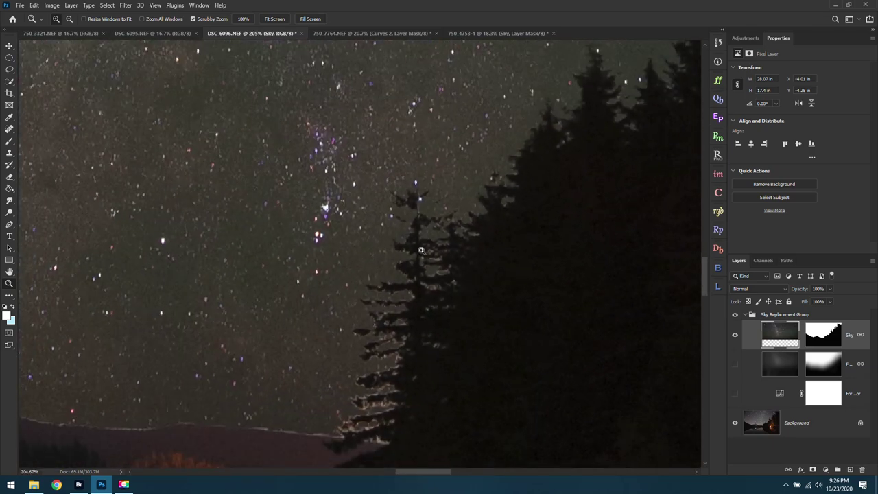
drag(333, 309, 508, 263)
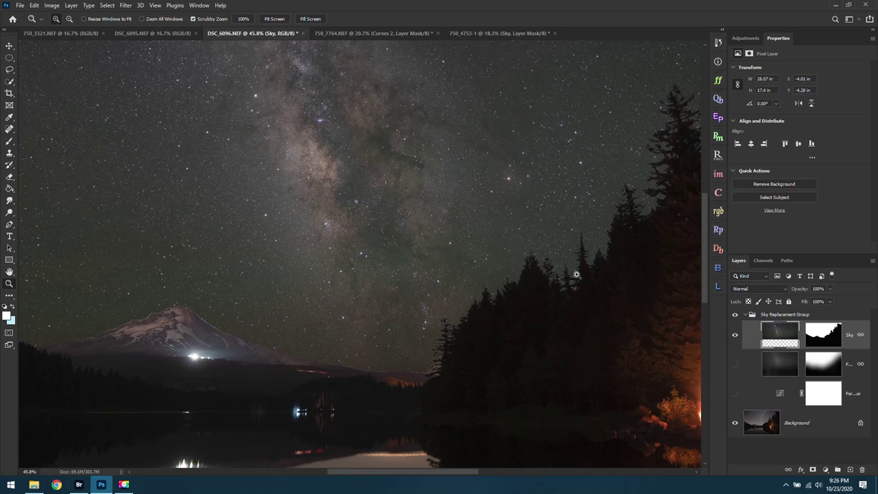
Step: Set aside the Sky Replacement layers and generate the 16Bit Dark luminosity masks in Easy Panel
shift+click(851, 395)
key(Delete)
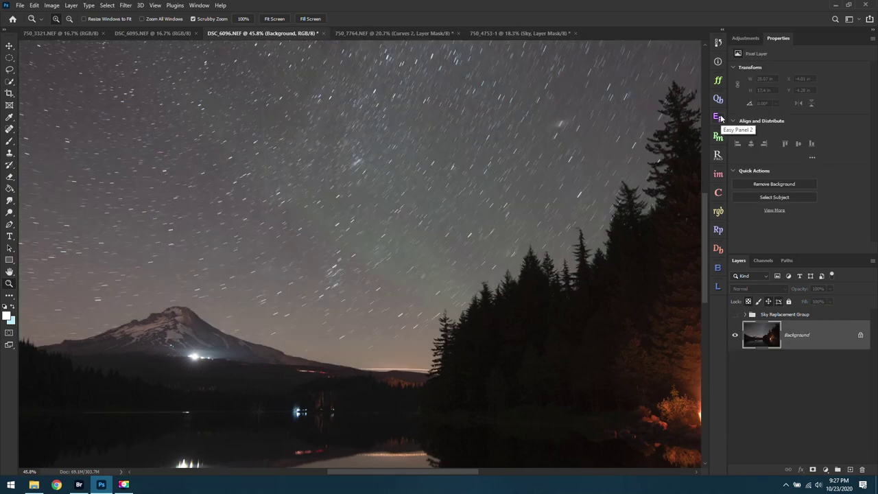
click(719, 117)
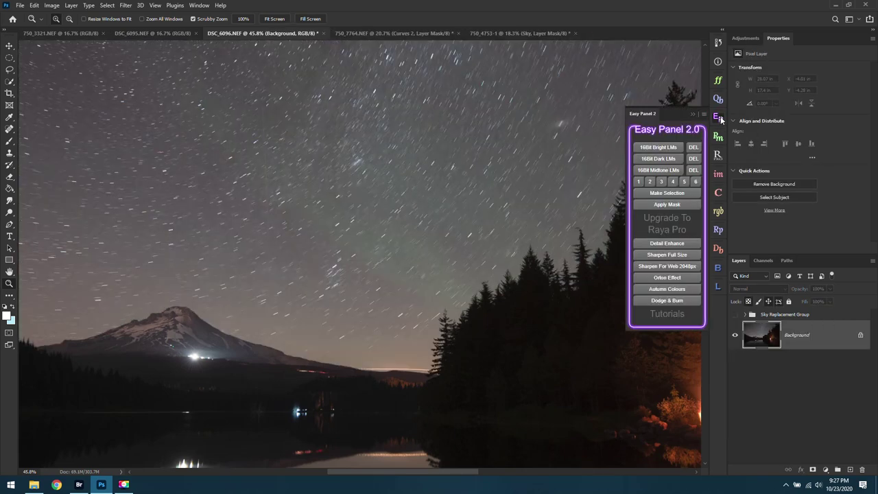
click(668, 147)
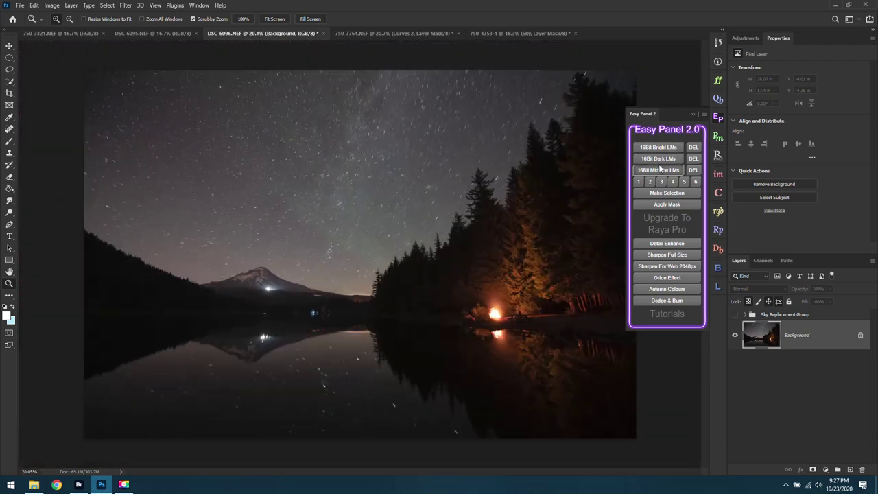
click(658, 158)
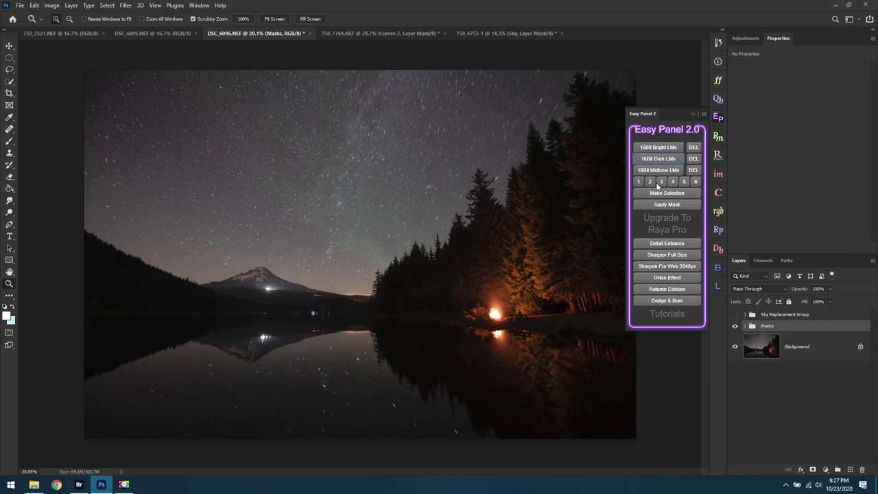
Step: Preview dark luminosity masks 1 through 6 in turn
click(637, 183)
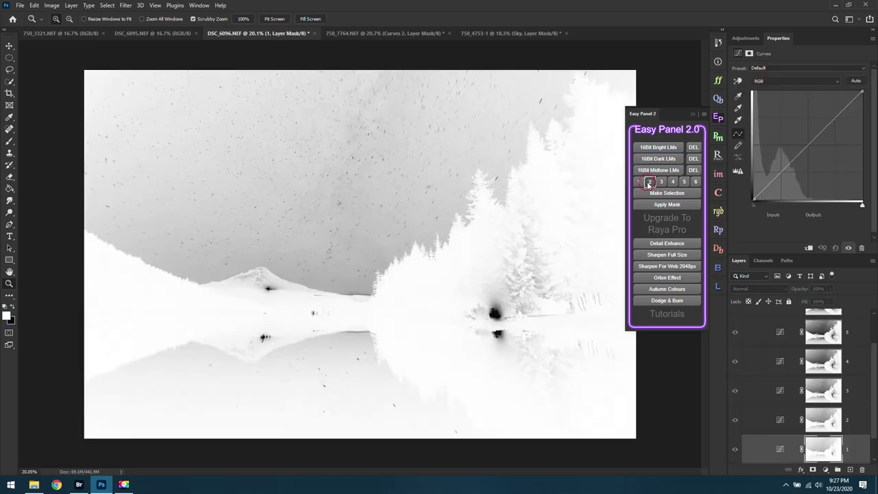
click(650, 182)
click(662, 183)
click(672, 183)
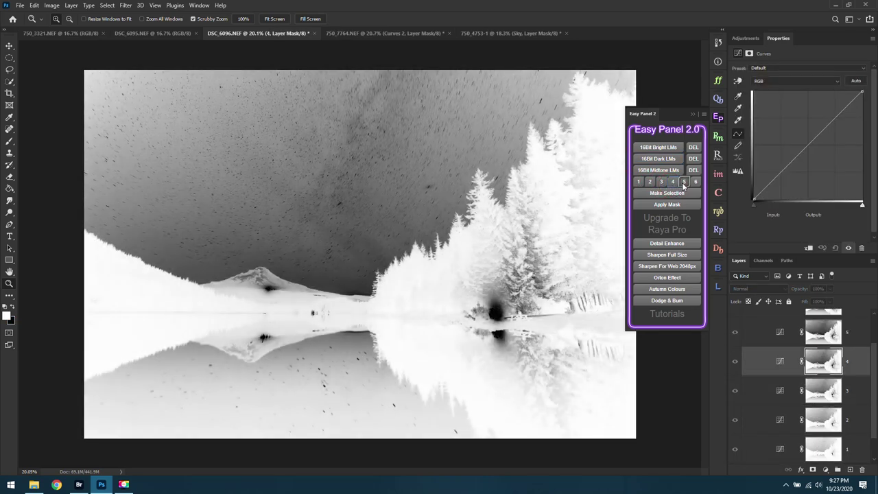
click(683, 183)
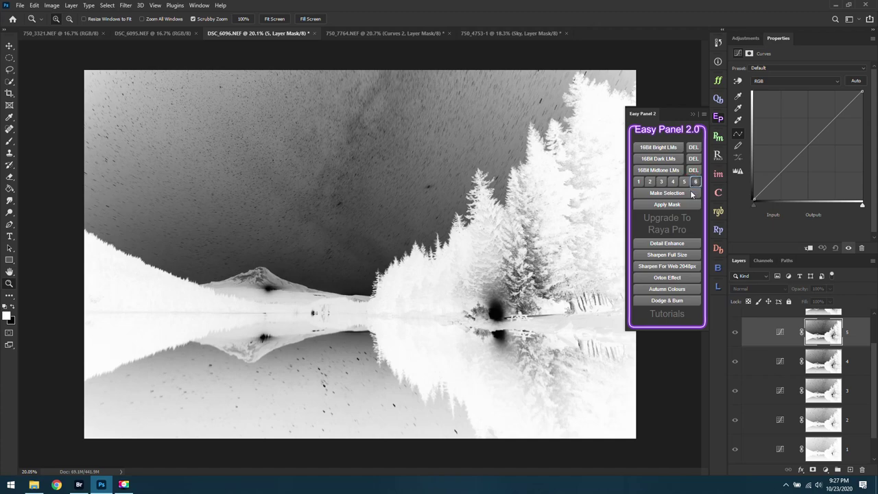
click(695, 182)
click(692, 113)
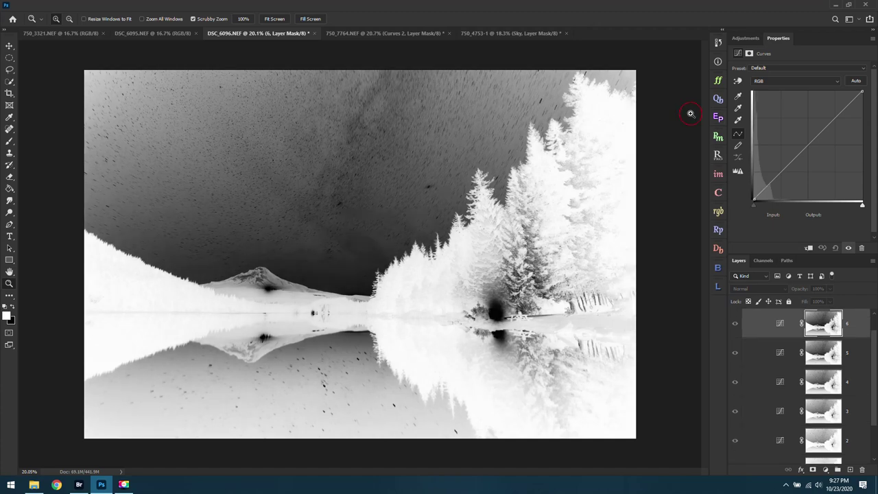
Step: Zoom in on the treeline and compare against the Sky Replacement Group's Sky layer mask
drag(372, 261, 358, 217)
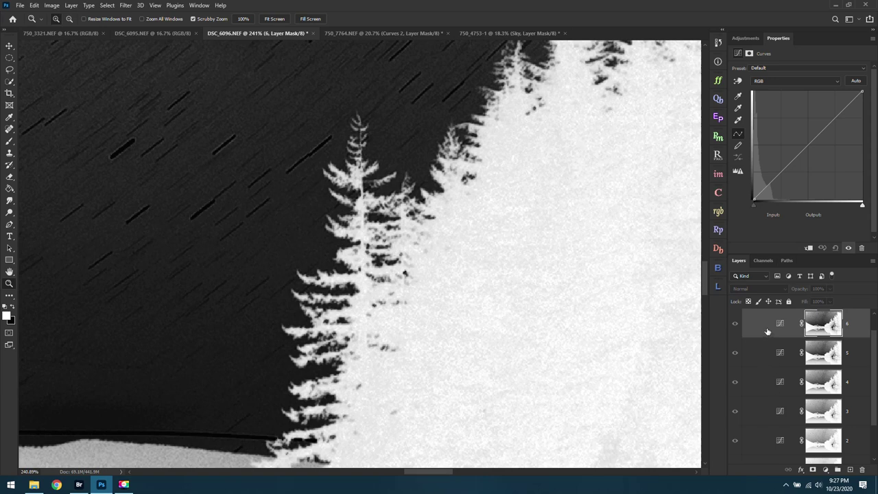
scroll(766, 331, up, 1)
scroll(761, 439, down, 3)
scroll(765, 373, up, 5)
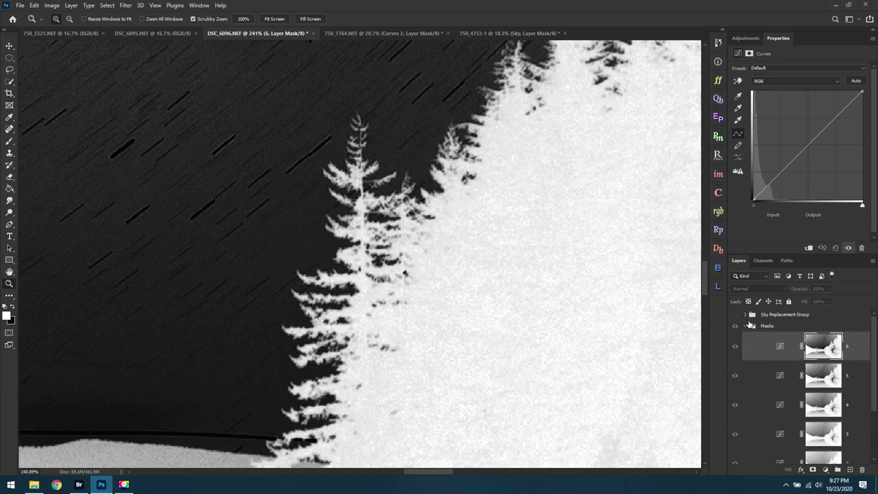
click(745, 315)
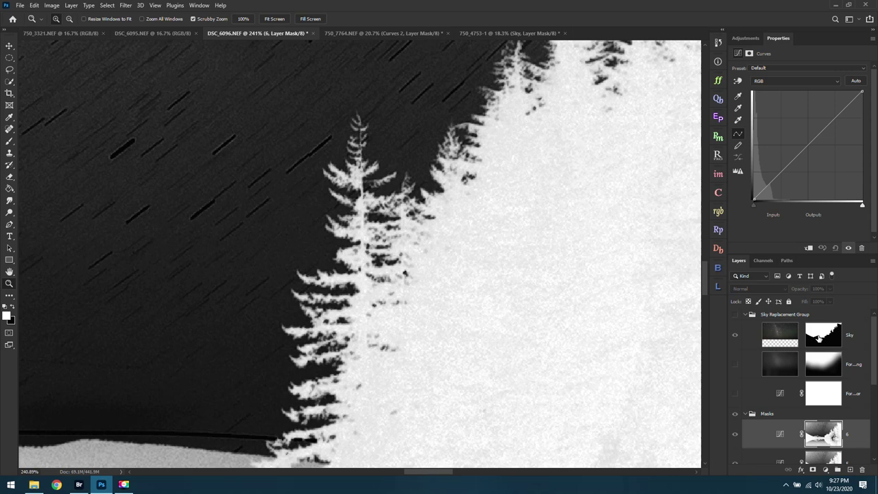
alt+click(819, 338)
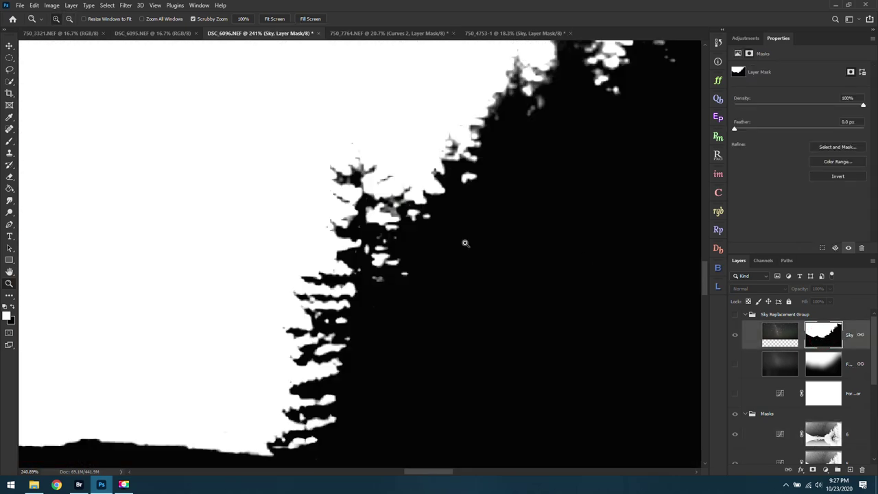
scroll(474, 234, down, 2)
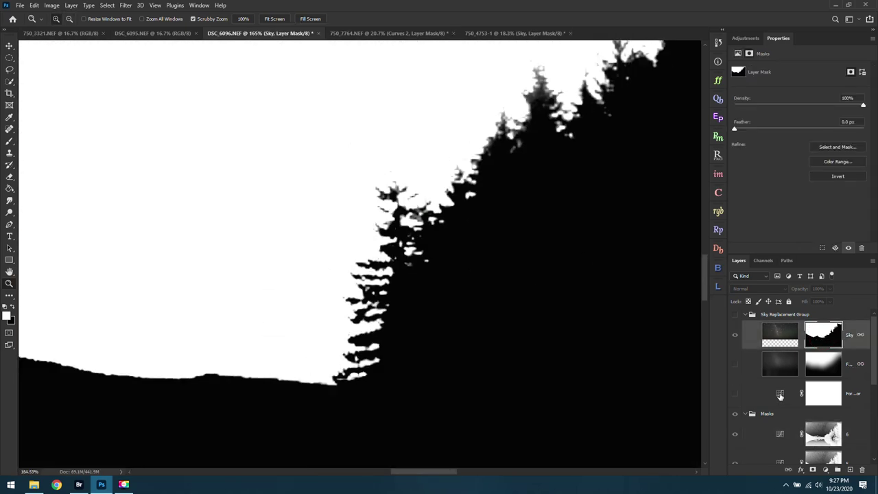
click(745, 315)
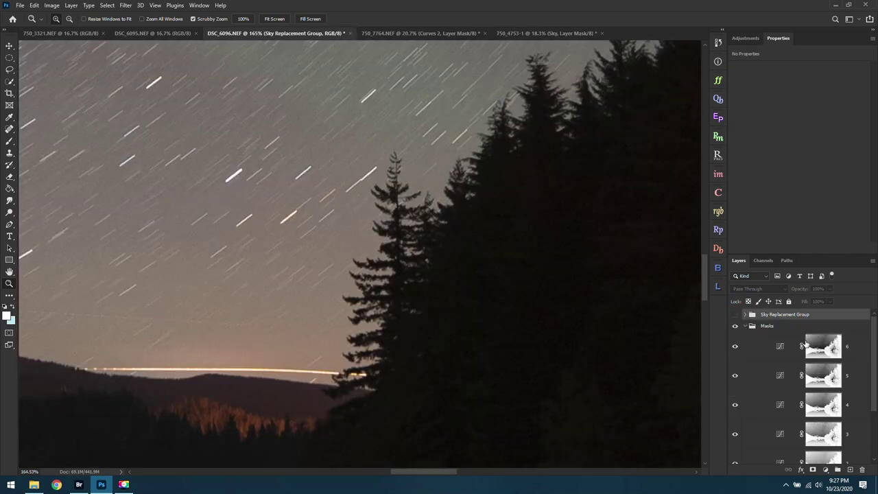
Step: Target luminosity layer 6's mask and display mask 6 across the whole image
click(846, 351)
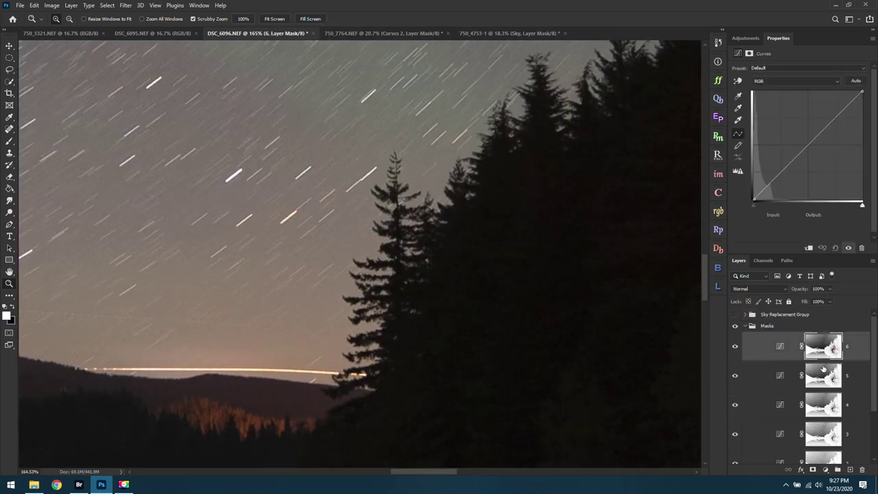
click(717, 118)
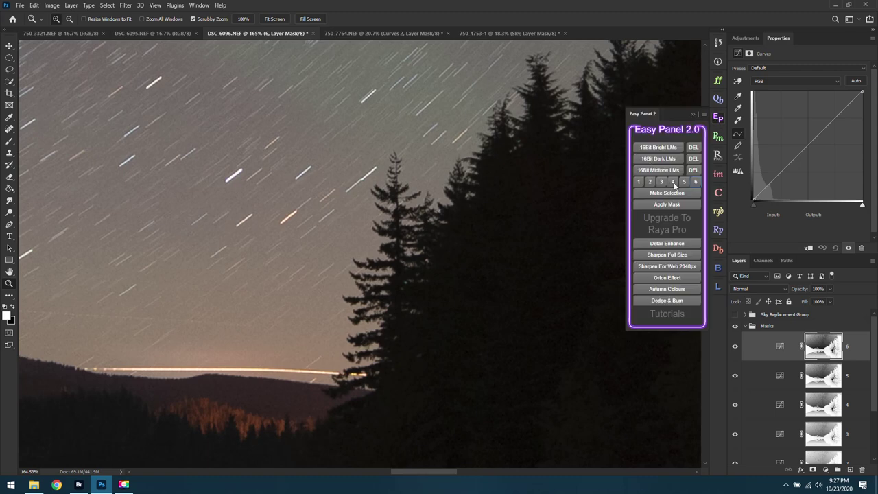
click(695, 182)
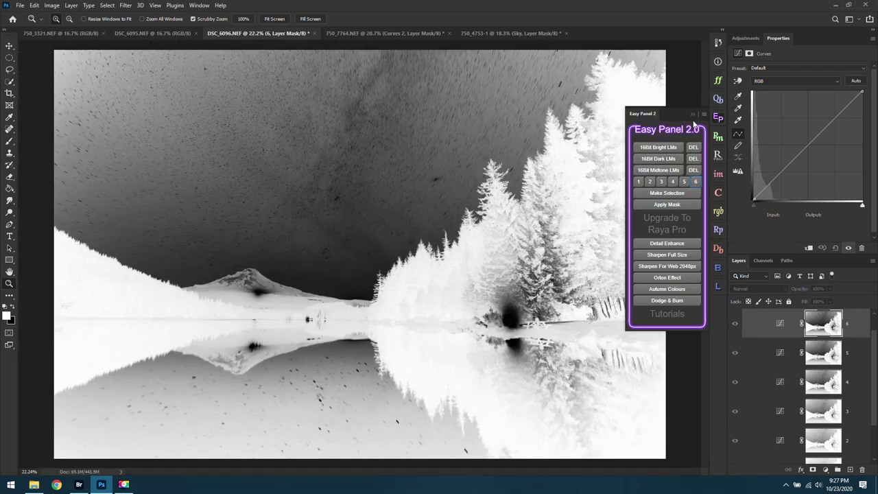
click(693, 114)
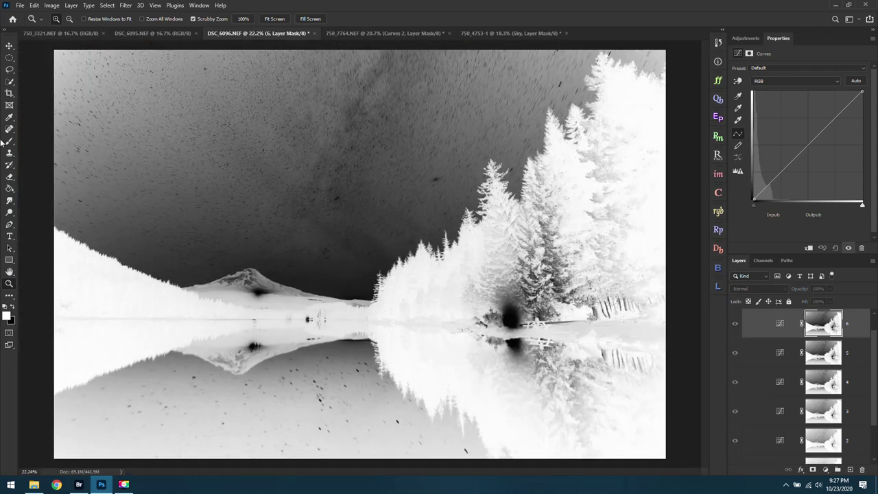
Step: Brush white over the lake and reflections on layer 6's mask, then black over the upper sky
click(10, 141)
mouse_move(382, 353)
mouse_down()
mouse_move(426, 343)
mouse_move(206, 343)
mouse_move(416, 339)
mouse_move(16, 368)
mouse_move(153, 379)
mouse_move(30, 390)
mouse_move(383, 360)
mouse_move(299, 384)
mouse_move(84, 411)
mouse_move(42, 378)
mouse_move(77, 401)
mouse_move(63, 419)
mouse_move(78, 437)
mouse_move(226, 416)
mouse_move(137, 444)
mouse_move(106, 428)
mouse_move(242, 454)
mouse_move(312, 406)
mouse_move(462, 390)
mouse_move(333, 401)
mouse_move(336, 440)
mouse_move(569, 258)
mouse_move(443, 333)
mouse_move(636, 352)
mouse_move(603, 293)
mouse_move(500, 342)
mouse_move(549, 384)
mouse_move(531, 360)
mouse_move(543, 352)
mouse_move(427, 354)
mouse_move(490, 414)
mouse_move(616, 405)
mouse_move(609, 386)
mouse_move(658, 358)
mouse_up()
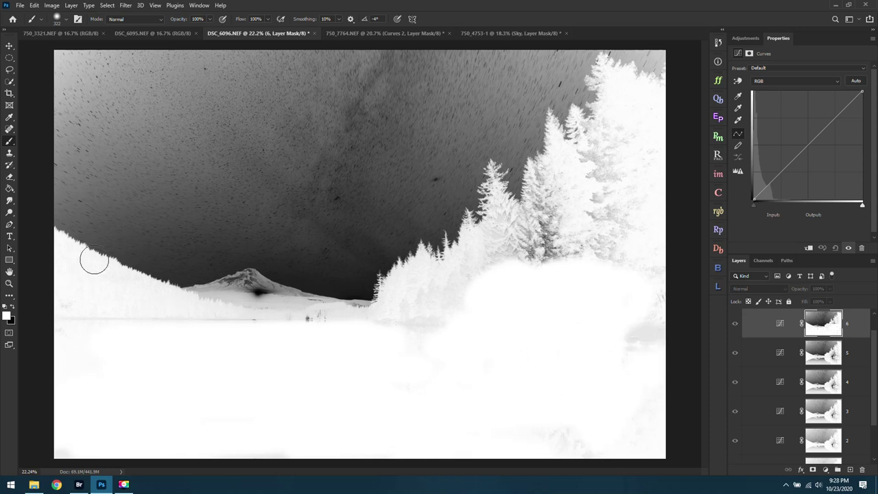
key(x)
mouse_move(172, 153)
mouse_down()
mouse_move(210, 118)
mouse_move(209, 88)
mouse_move(175, 64)
mouse_move(78, 76)
mouse_move(355, 55)
mouse_move(308, 127)
mouse_move(171, 172)
mouse_move(221, 196)
mouse_move(138, 215)
mouse_move(98, 189)
mouse_move(309, 157)
mouse_move(144, 144)
mouse_move(402, 43)
mouse_move(486, 43)
mouse_move(188, 116)
mouse_move(214, 169)
mouse_move(251, 82)
mouse_move(399, 47)
mouse_move(483, 56)
mouse_move(532, 33)
mouse_move(566, 32)
mouse_move(519, 90)
mouse_move(447, 117)
mouse_move(505, 66)
mouse_move(246, 174)
mouse_move(186, 184)
mouse_move(147, 218)
mouse_move(256, 221)
mouse_move(304, 204)
mouse_move(382, 141)
mouse_move(453, 131)
mouse_move(335, 102)
mouse_up()
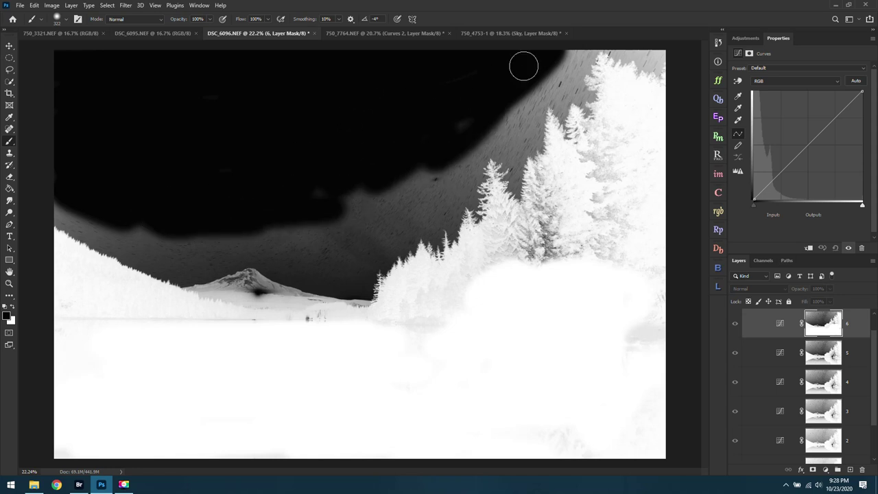
mouse_move(403, 155)
mouse_down()
mouse_move(327, 222)
mouse_move(262, 197)
mouse_move(379, 189)
mouse_move(244, 204)
mouse_move(172, 227)
mouse_move(73, 190)
mouse_move(204, 224)
mouse_move(314, 229)
mouse_move(455, 165)
mouse_move(567, 52)
mouse_move(484, 129)
mouse_move(520, 102)
mouse_move(474, 116)
mouse_move(422, 183)
mouse_move(361, 236)
mouse_move(231, 248)
mouse_move(141, 240)
mouse_move(59, 197)
mouse_up()
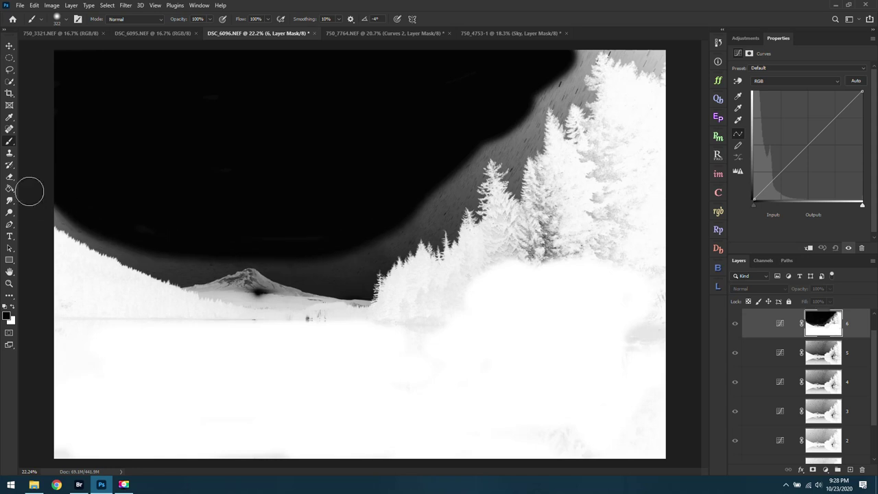
right_click(9, 213)
Step: Dodge the trees and mountain peak to white and burn the grey band along the left slope on mask 6
click(38, 216)
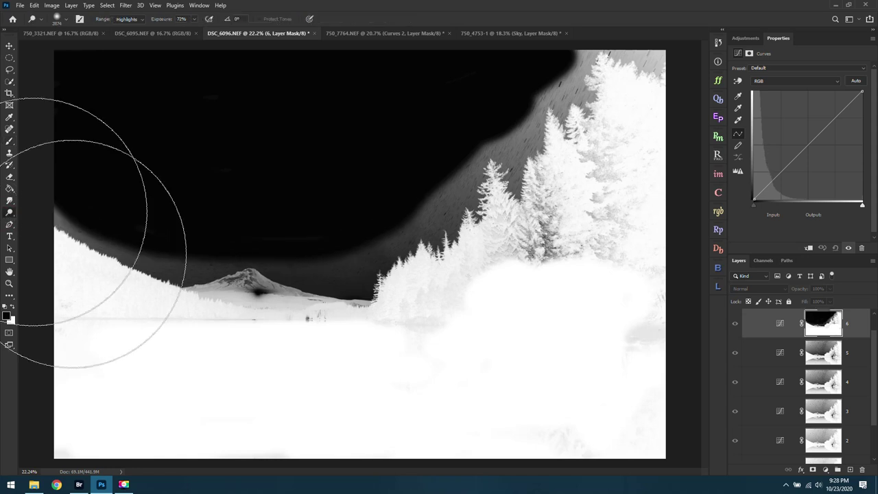
mouse_move(103, 304)
mouse_down()
mouse_move(192, 373)
mouse_move(92, 332)
mouse_move(187, 369)
mouse_move(466, 416)
mouse_move(574, 212)
mouse_move(516, 358)
mouse_move(545, 332)
mouse_up()
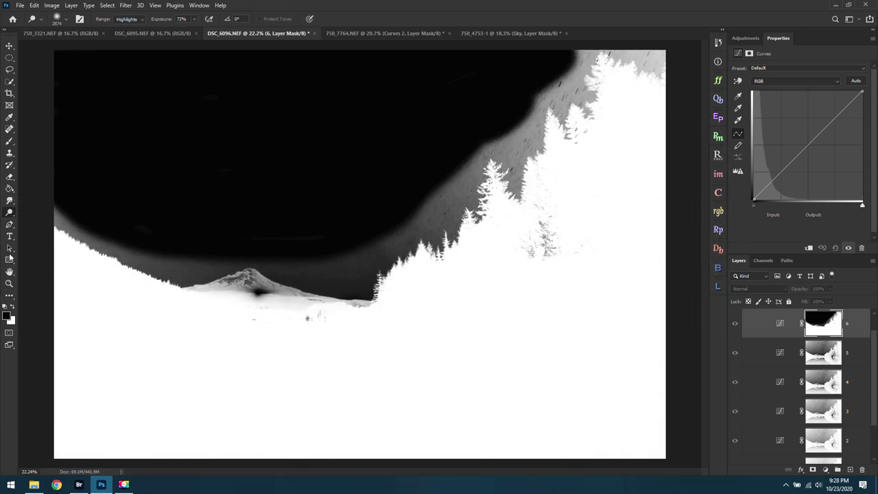
right_click(9, 212)
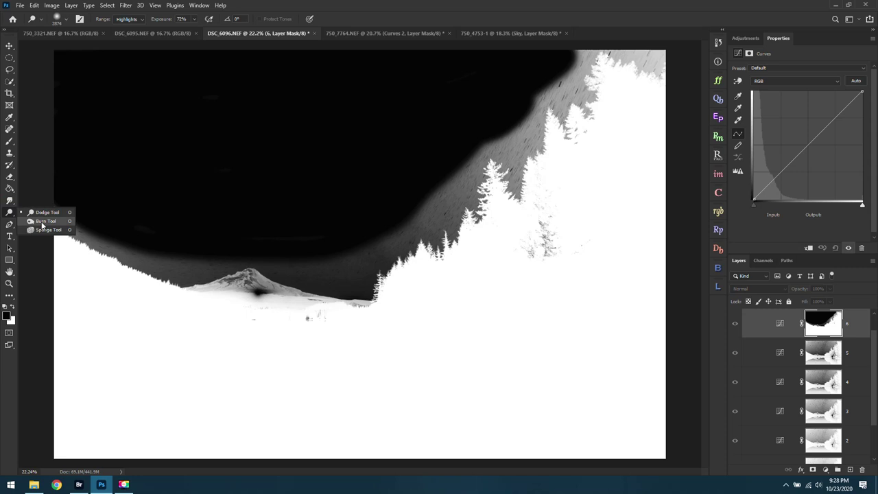
click(42, 216)
mouse_move(176, 282)
mouse_down()
mouse_move(142, 252)
mouse_move(303, 245)
mouse_move(290, 242)
mouse_move(274, 247)
mouse_move(347, 275)
mouse_move(395, 212)
mouse_move(428, 206)
mouse_move(492, 220)
mouse_move(573, 164)
mouse_move(517, 149)
mouse_move(506, 162)
mouse_move(519, 164)
mouse_move(502, 235)
mouse_move(514, 127)
mouse_move(550, 79)
mouse_move(601, 65)
mouse_move(584, 116)
mouse_move(565, 117)
mouse_move(572, 94)
mouse_move(583, 106)
mouse_move(568, 84)
mouse_move(590, 69)
mouse_move(644, 68)
mouse_move(601, 59)
mouse_move(670, 57)
mouse_move(643, 65)
mouse_move(627, 81)
mouse_move(635, 88)
mouse_move(660, 70)
mouse_move(645, 81)
mouse_move(619, 65)
mouse_move(647, 37)
mouse_move(638, 89)
mouse_up()
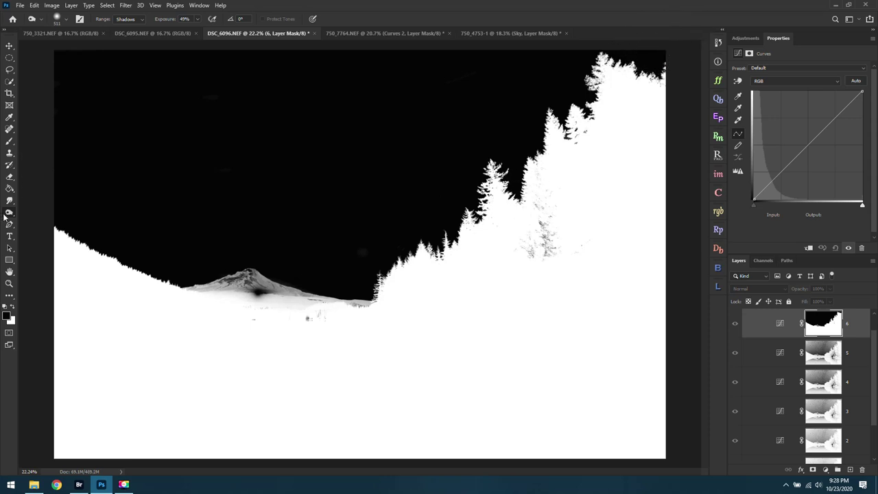
right_click(13, 215)
click(29, 213)
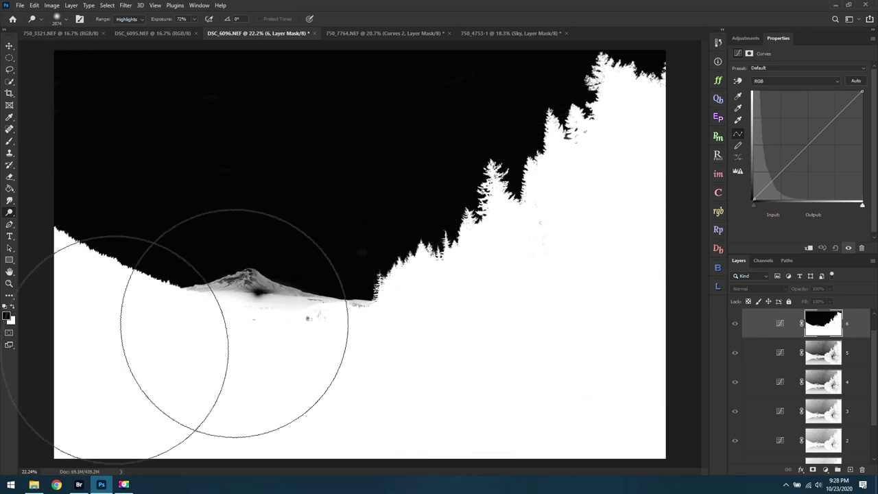
mouse_move(198, 290)
mouse_down()
mouse_move(348, 323)
mouse_move(237, 327)
mouse_move(311, 326)
mouse_move(290, 363)
mouse_up()
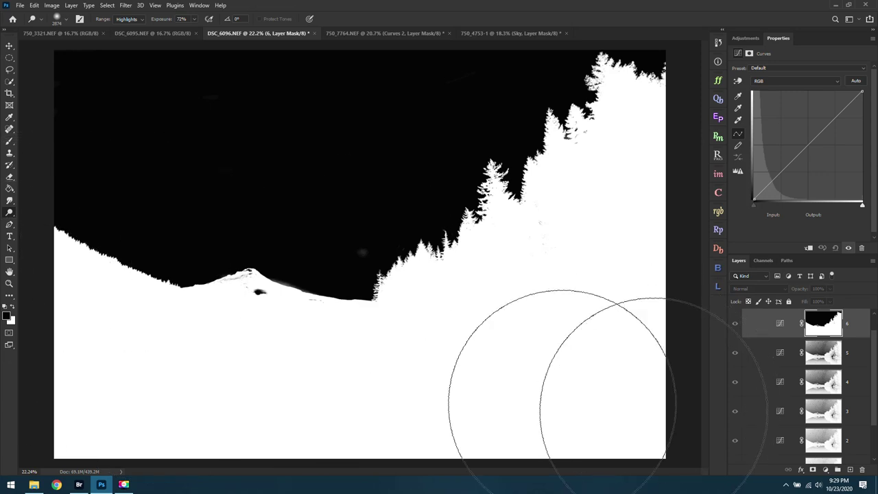
click(717, 118)
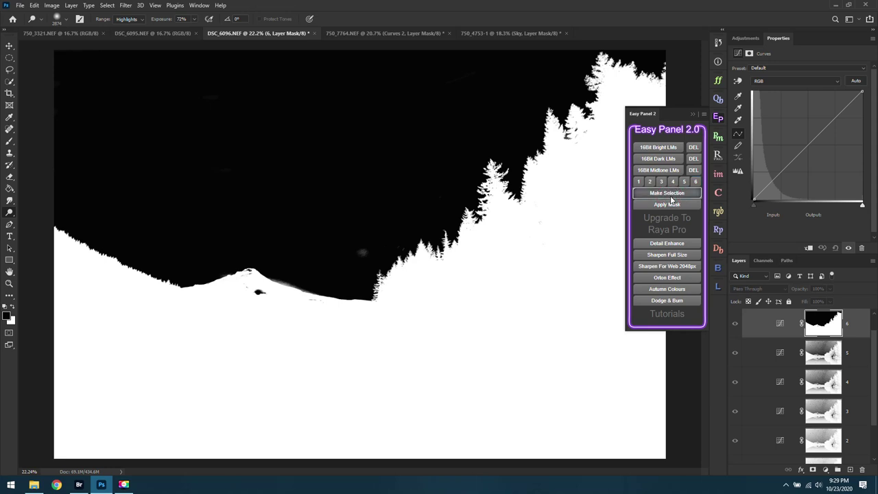
Step: Turn the luminosity mask into a selection and add it as a layer mask hiding the sky
click(668, 195)
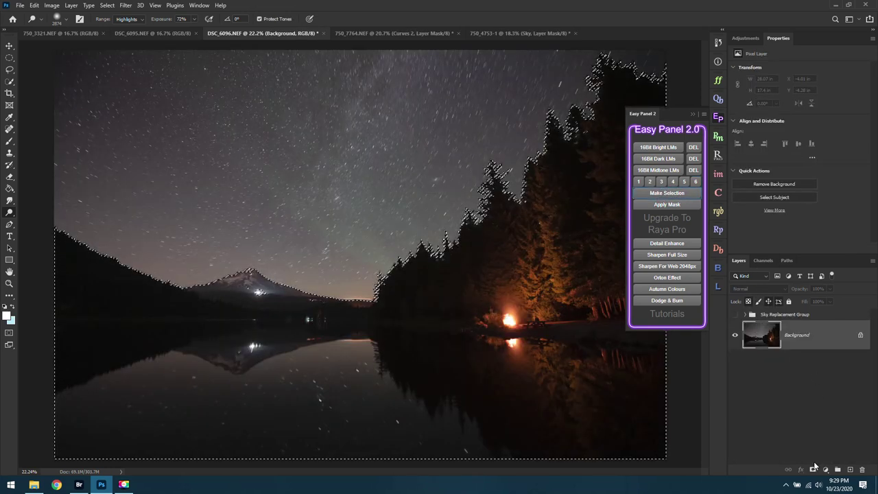
click(814, 468)
click(696, 114)
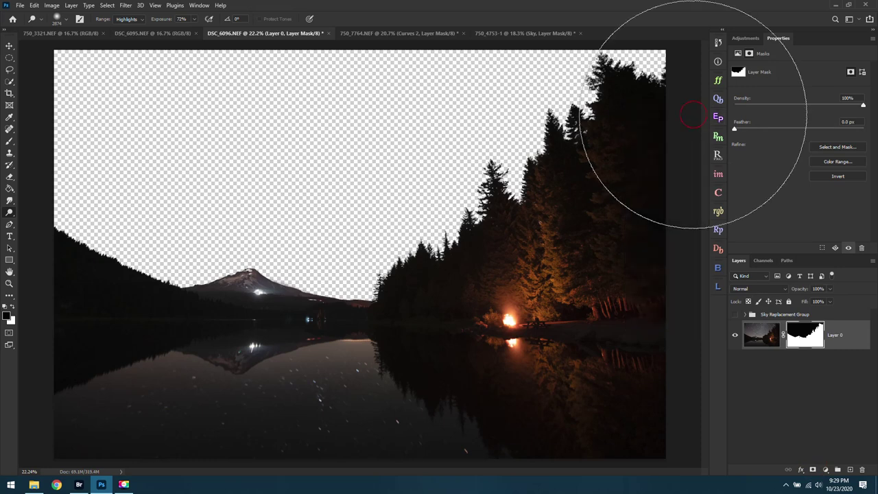
Step: Drag the 750_3321 Milky Way image into DSC_6096 and place a Layer 0 copy above it
click(69, 34)
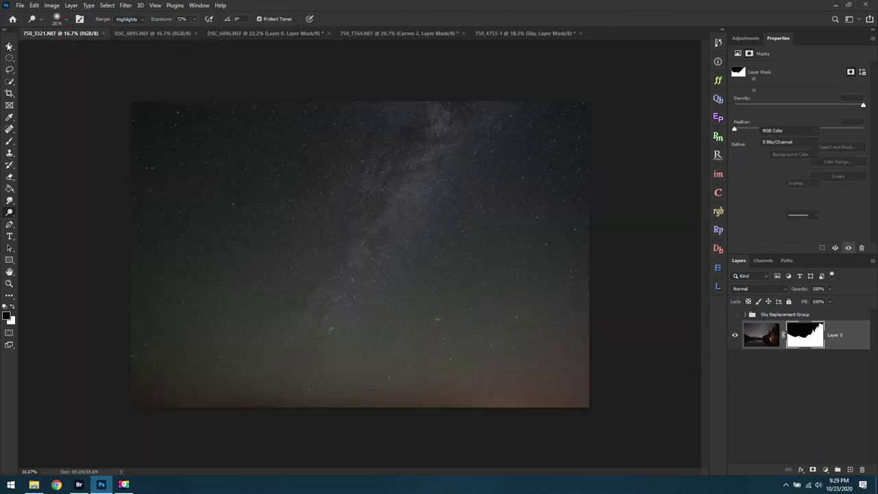
drag(250, 36, 339, 220)
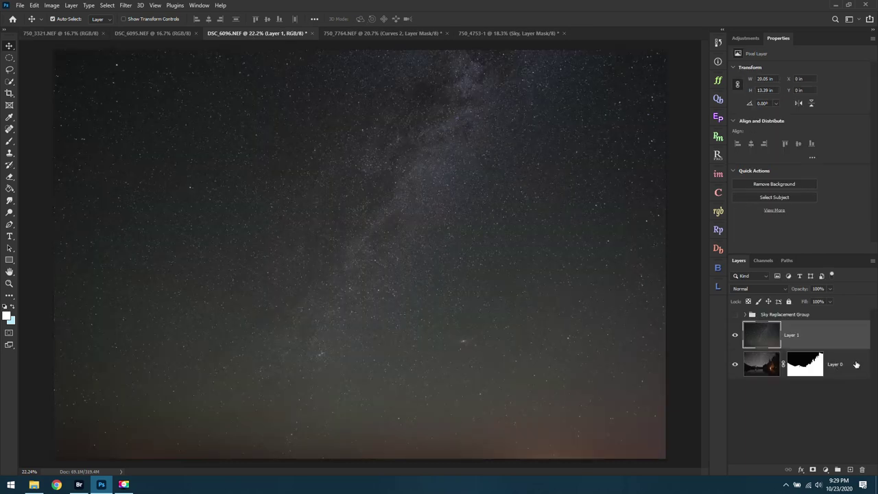
click(848, 361)
right_click(846, 363)
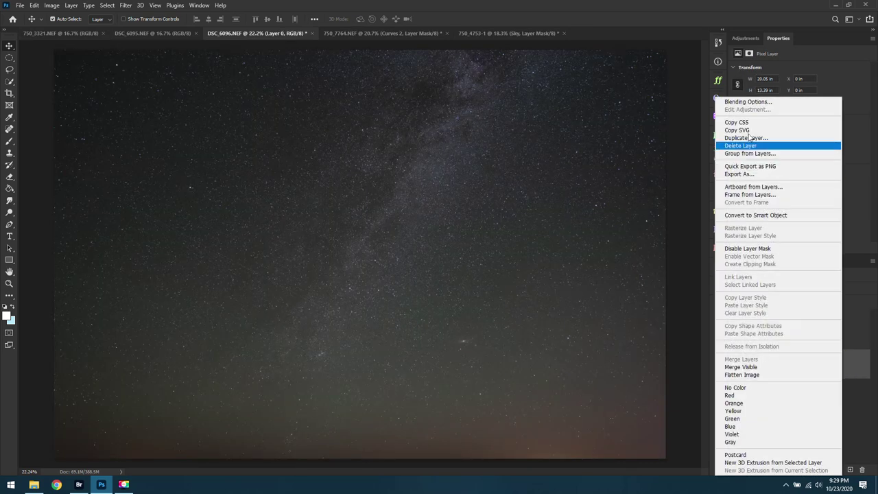
click(749, 139)
click(514, 133)
drag(830, 363, 836, 332)
scroll(405, 275, down, 1)
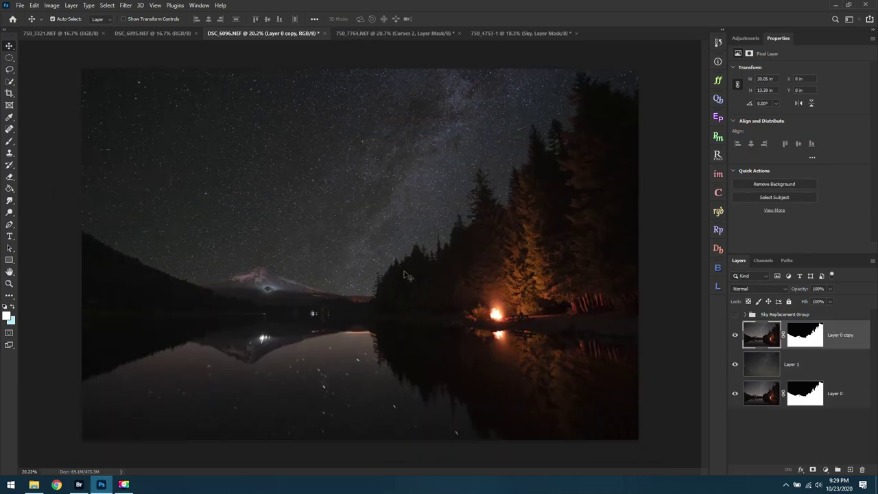
Step: Zoom into the lake's tree line and toggle the Sky Replacement Group on and off to compare
scroll(517, 168, up, 12)
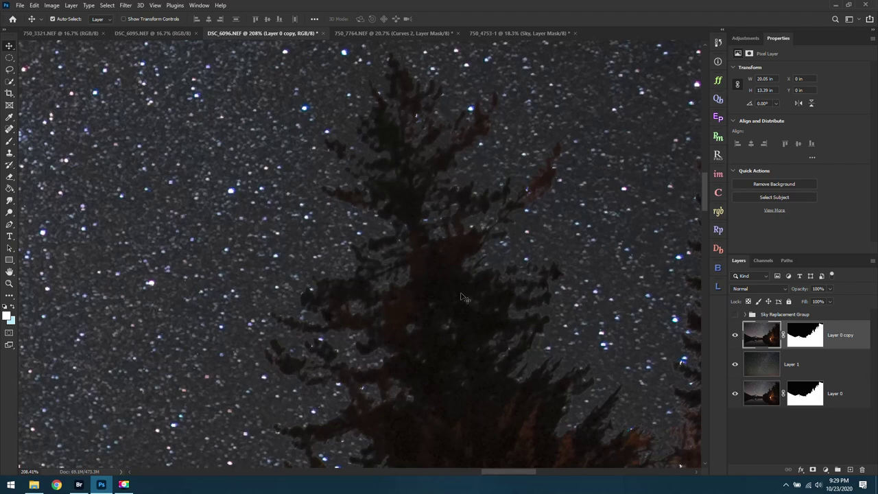
click(735, 314)
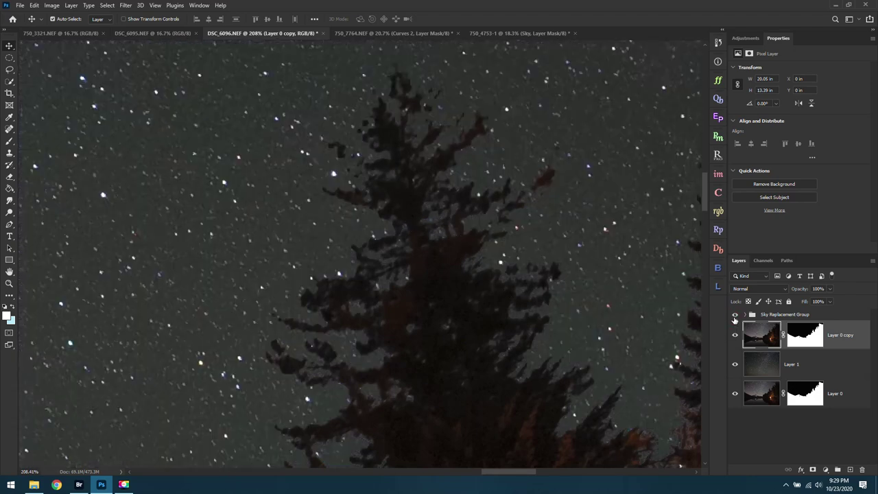
click(735, 314)
click(735, 315)
click(735, 315)
click(735, 314)
scroll(569, 178, up, 3)
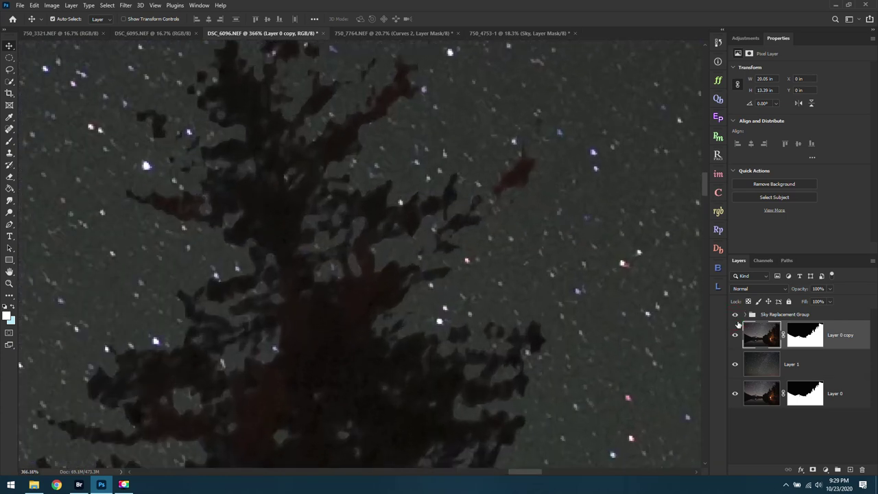
click(734, 314)
click(735, 315)
click(734, 315)
click(734, 315)
Step: Zoom back out with the sky showing and switch to the arch photo 750_4753-1
scroll(701, 316, down, 5)
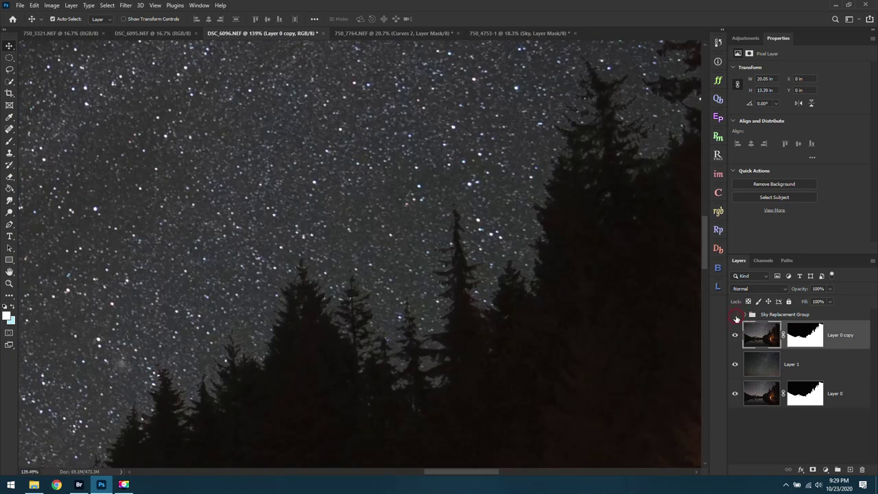
click(734, 315)
click(734, 314)
click(734, 314)
scroll(372, 294, down, 2)
scroll(372, 293, down, 6)
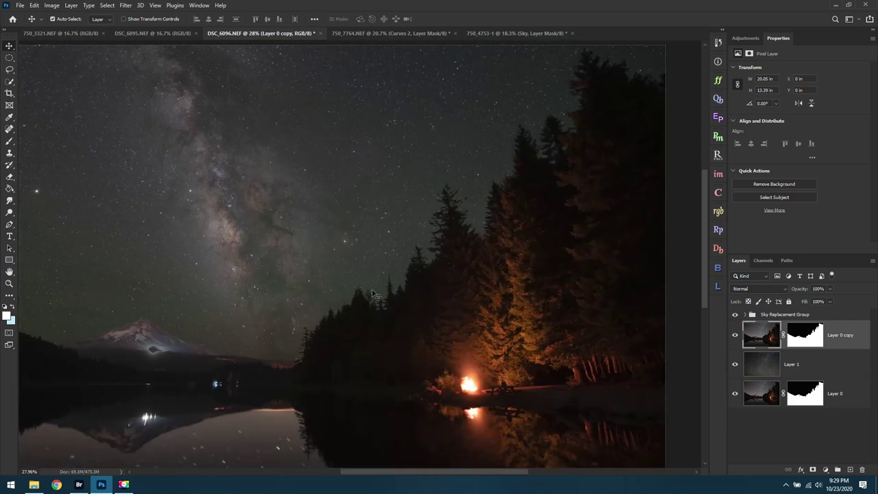
scroll(361, 282, up, 1)
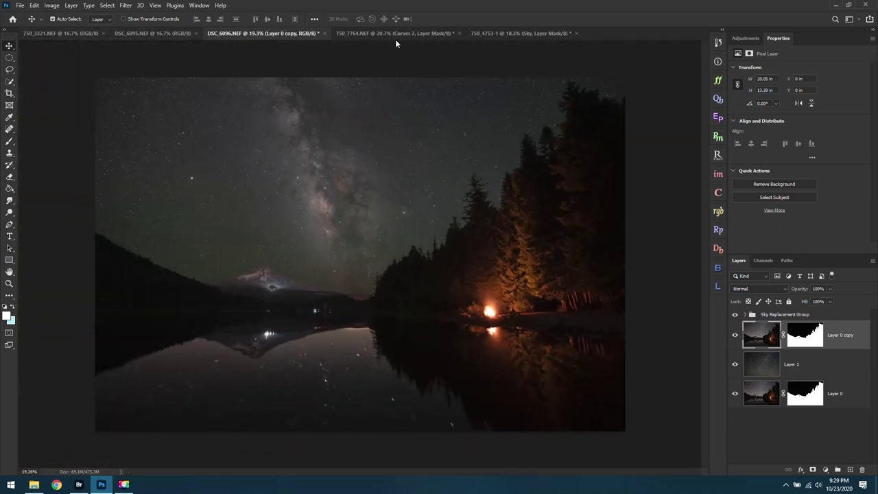
click(503, 34)
click(34, 5)
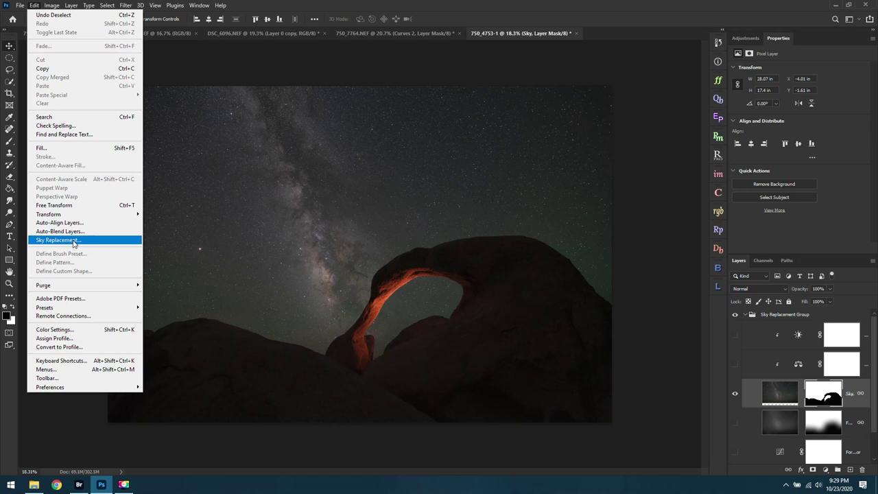
Step: Switch to the lone-tree photo 750_7764.NEF and zoom in on the treetop branches
click(374, 33)
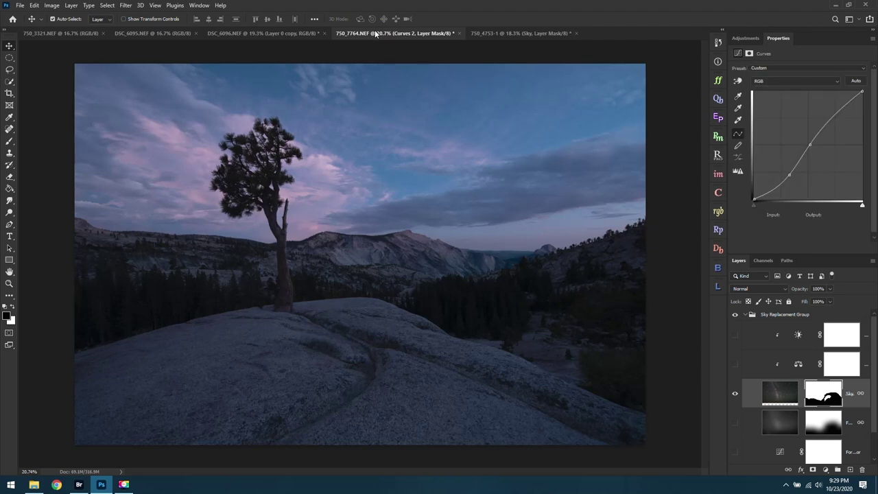
click(8, 283)
drag(232, 148, 294, 182)
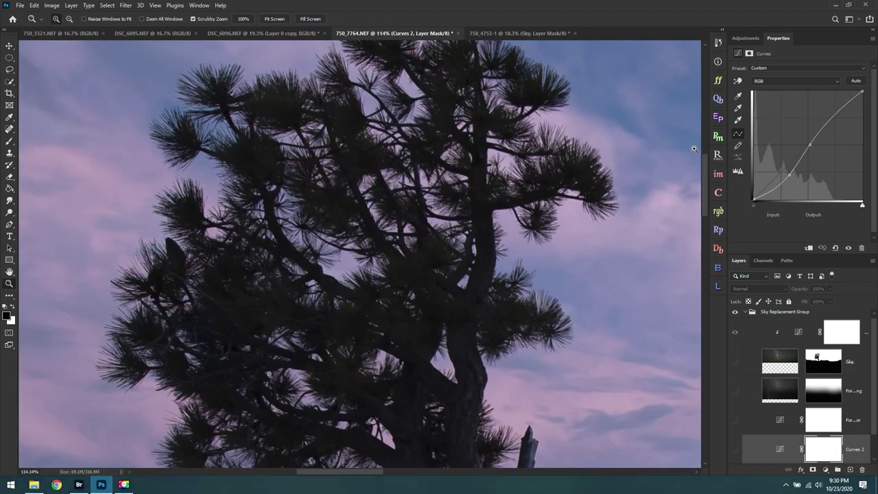
Step: Look through the Easy Panel 2.0, RP3 InstaMask 2 and Lumenzia panels, then fit the photo on screen
click(717, 118)
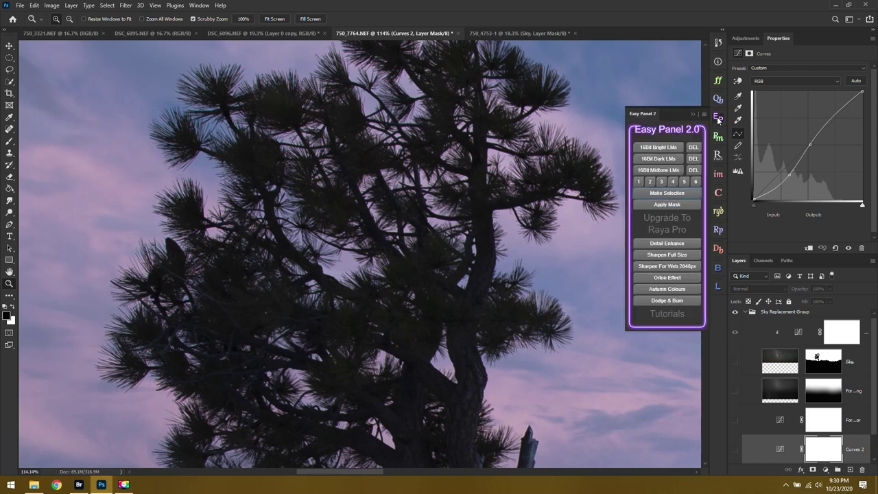
click(718, 175)
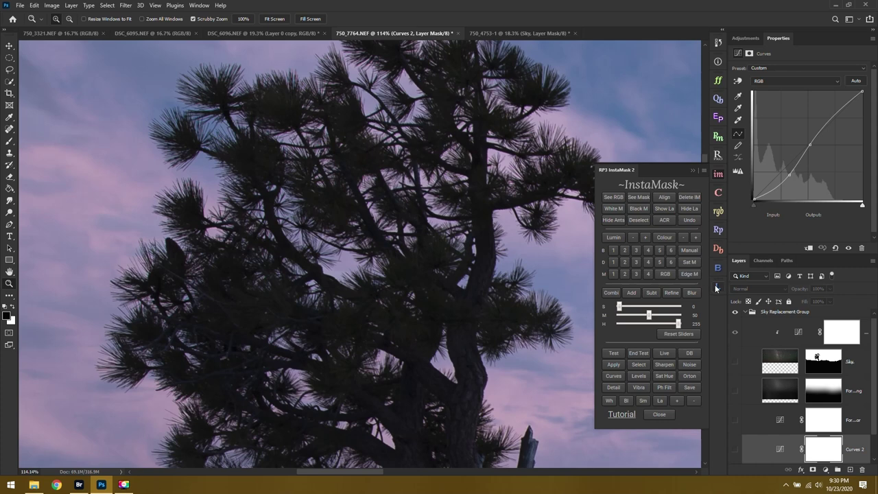
click(716, 286)
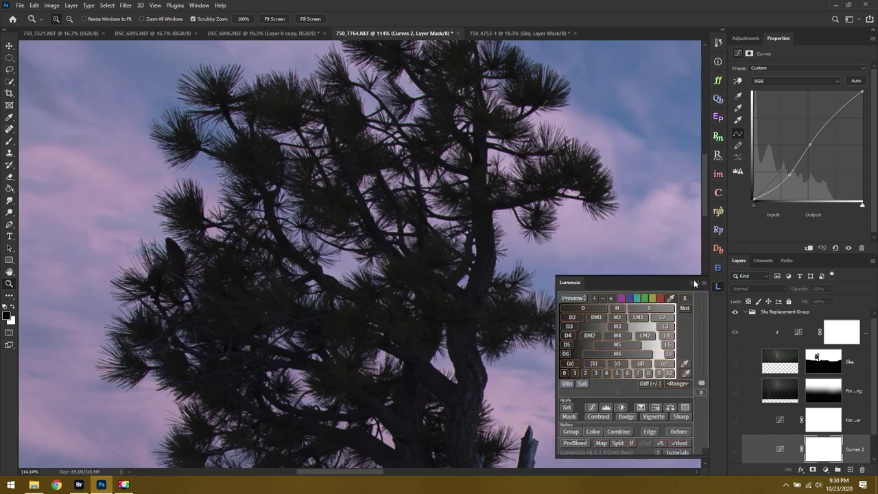
click(691, 282)
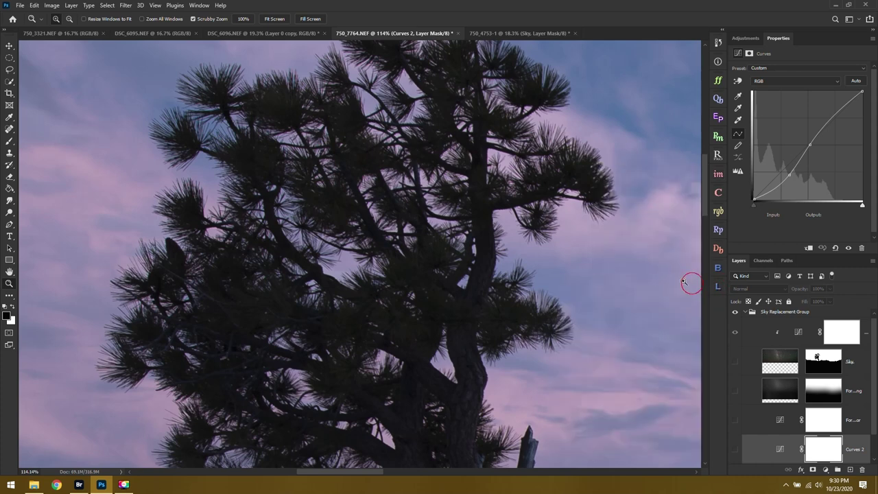
click(274, 19)
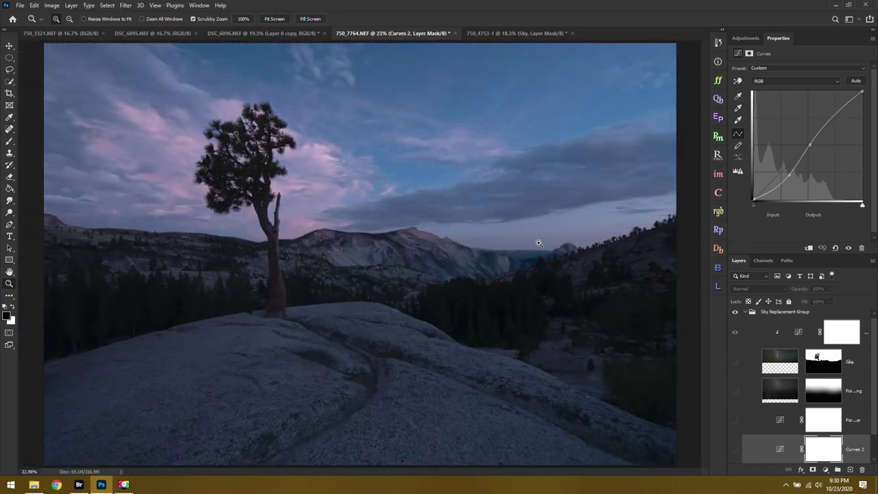